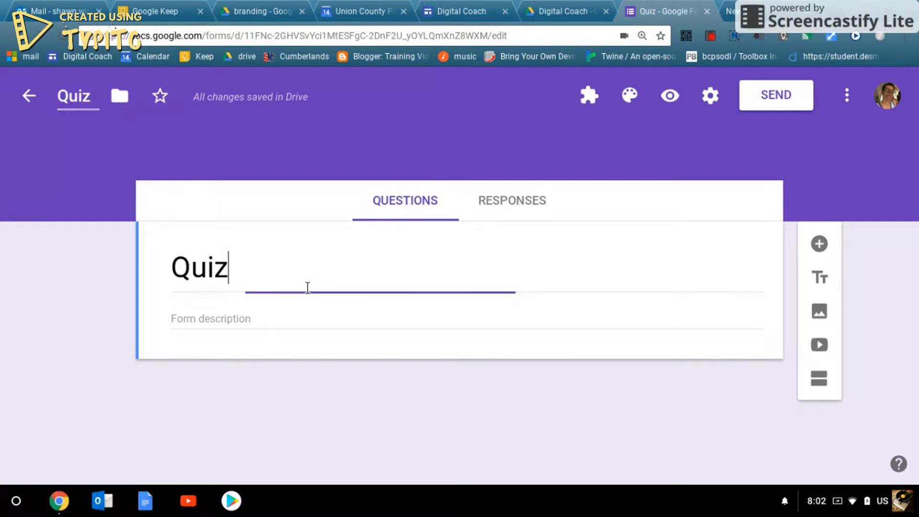
- Add the description 'Quiz#1' under the form title Quiz
click(275, 315)
text(Q)
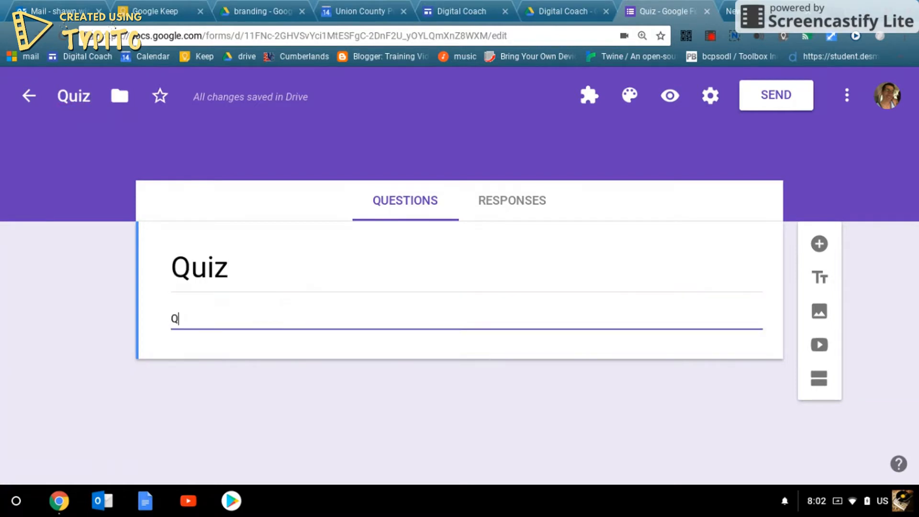
text(uiz#1)
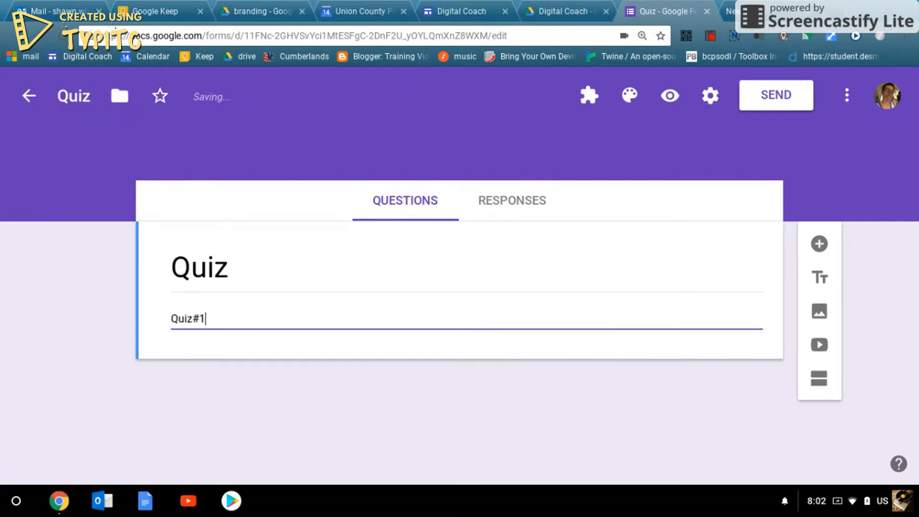
click(397, 400)
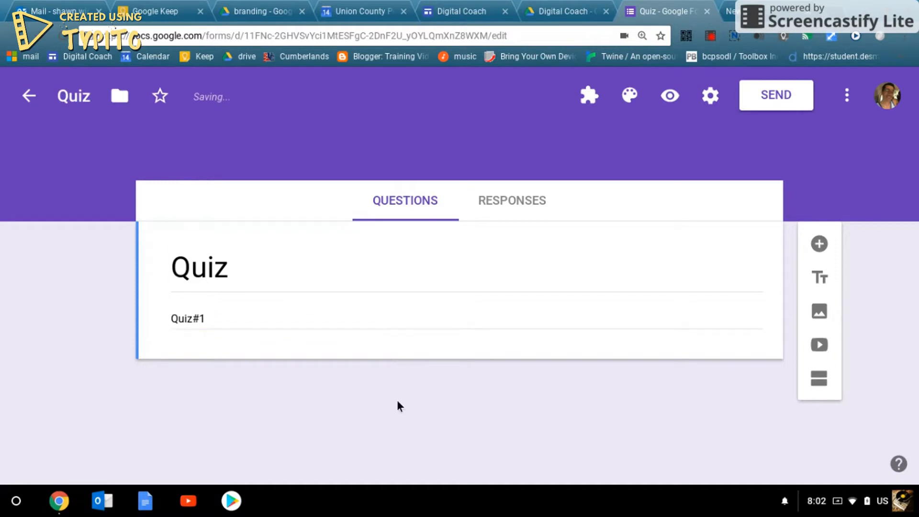
triple_click(314, 315)
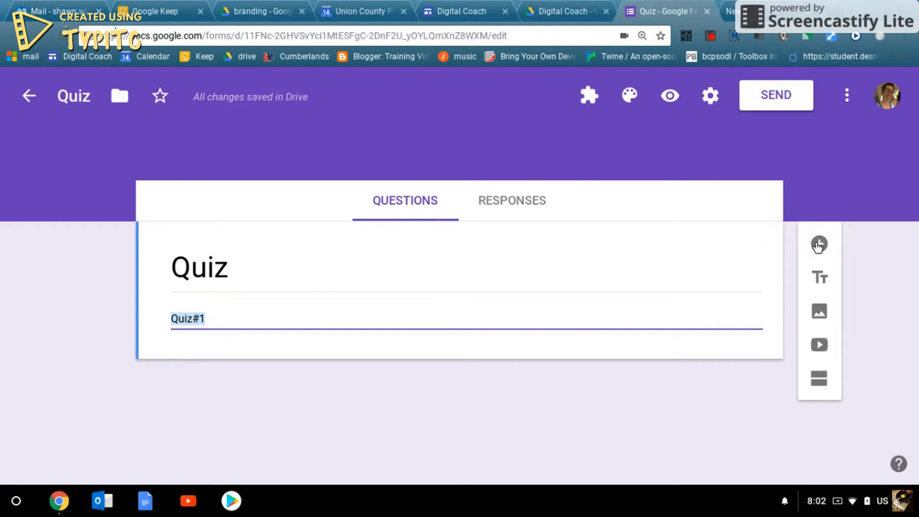
- In Settings, turn on email collection, limit to one response, and shuffle question order
click(712, 104)
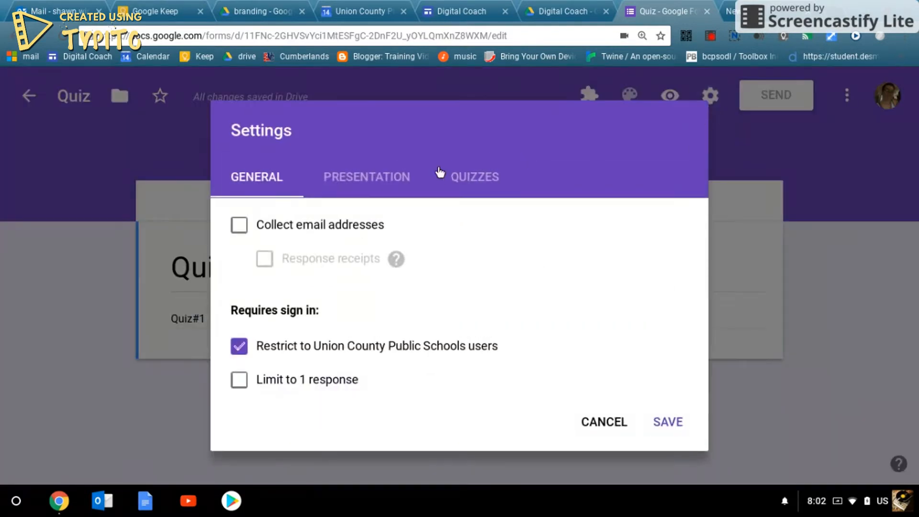
click(237, 231)
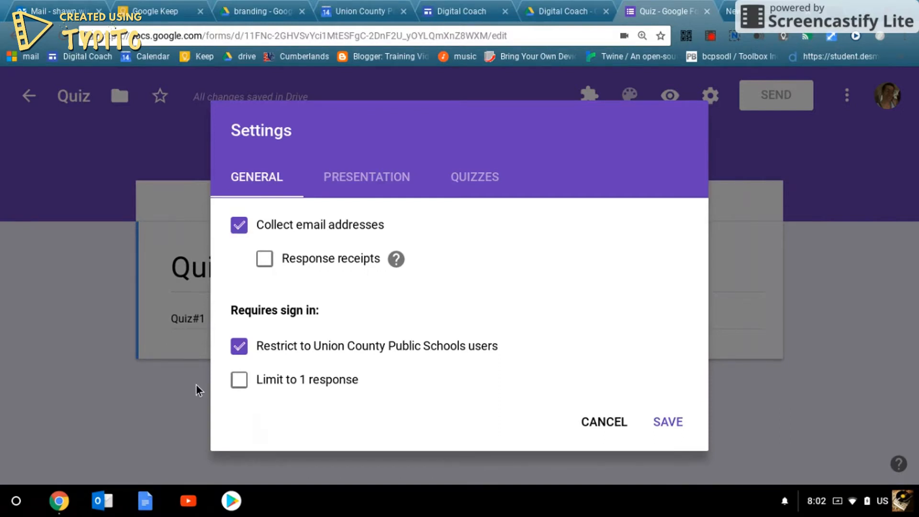
click(242, 381)
click(394, 186)
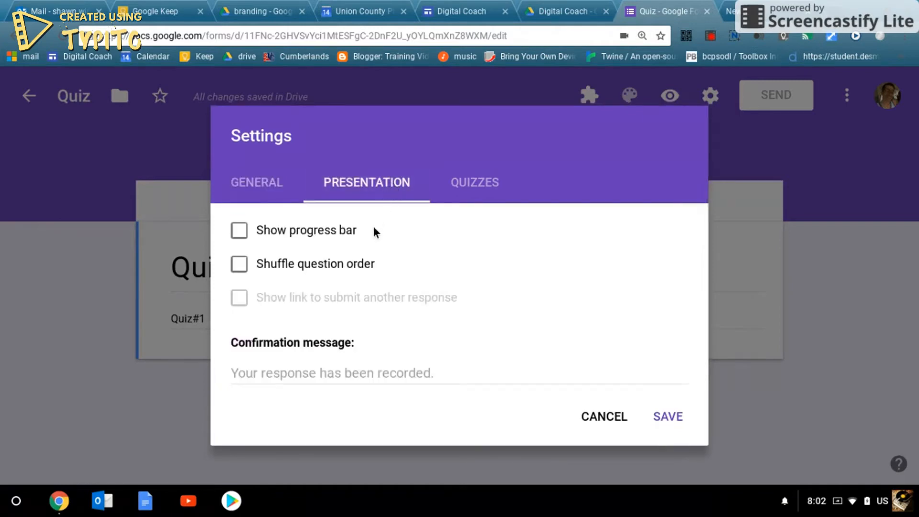
click(244, 271)
click(285, 378)
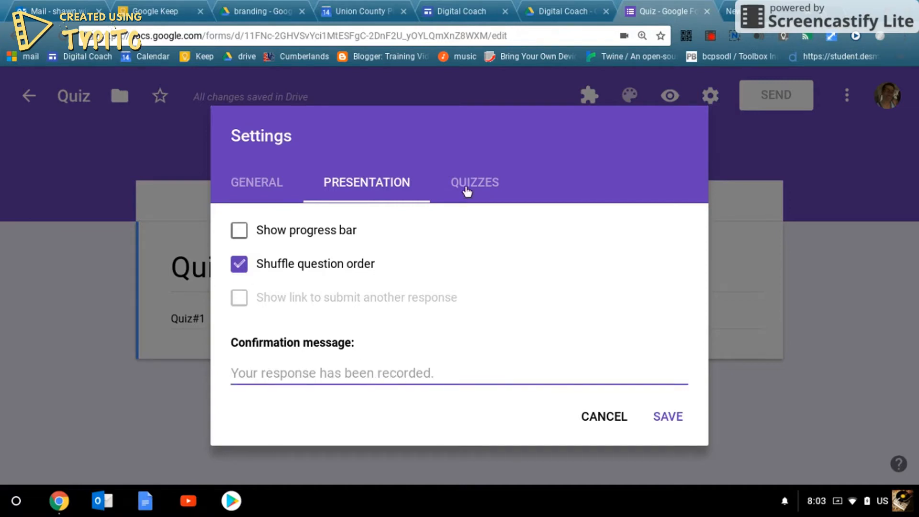
- Make the form a quiz with correct answers hidden from respondents, and save the settings
click(488, 189)
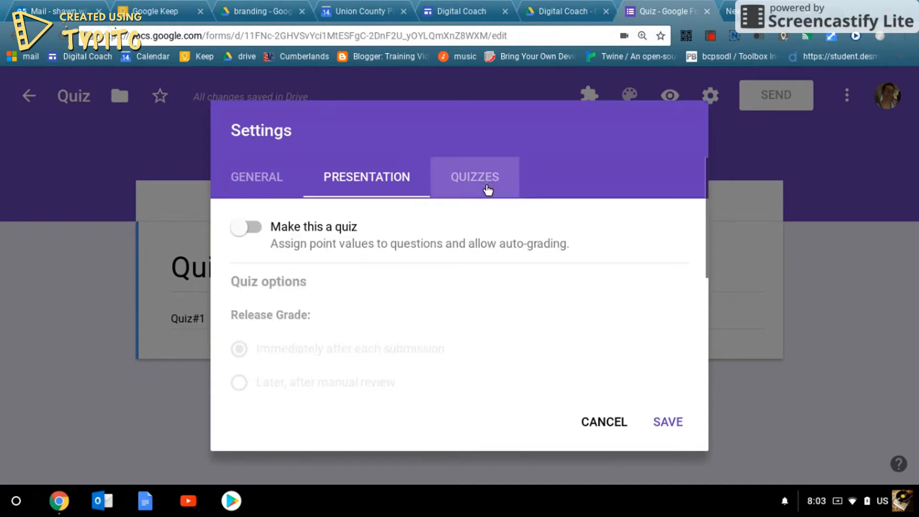
click(245, 228)
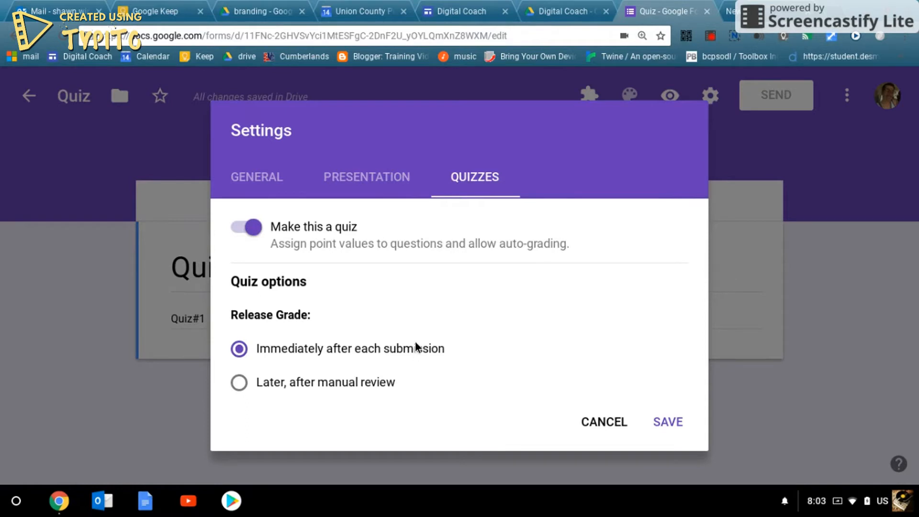
scroll(402, 328, down, 1)
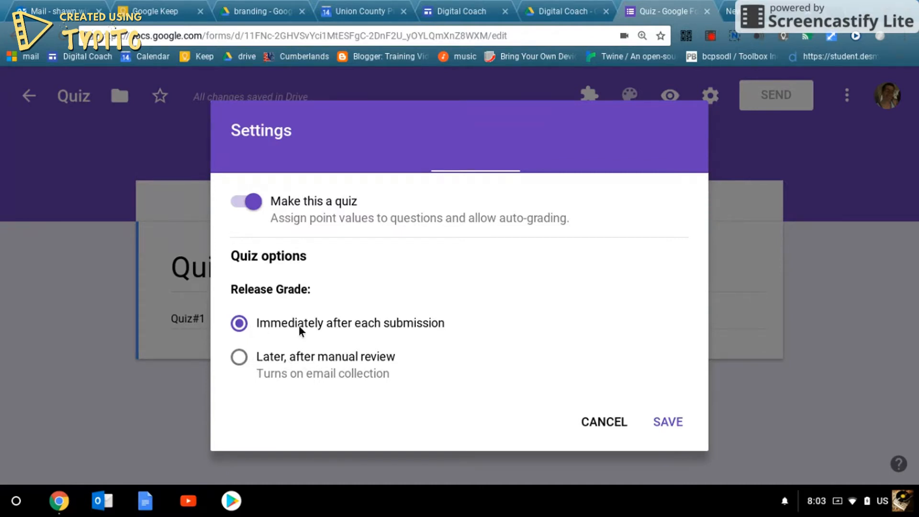
scroll(371, 322, down, 4)
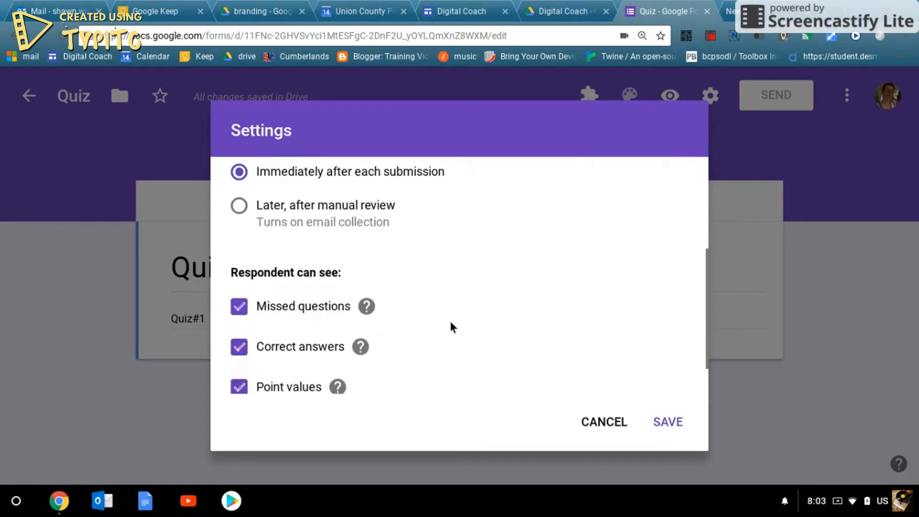
click(245, 318)
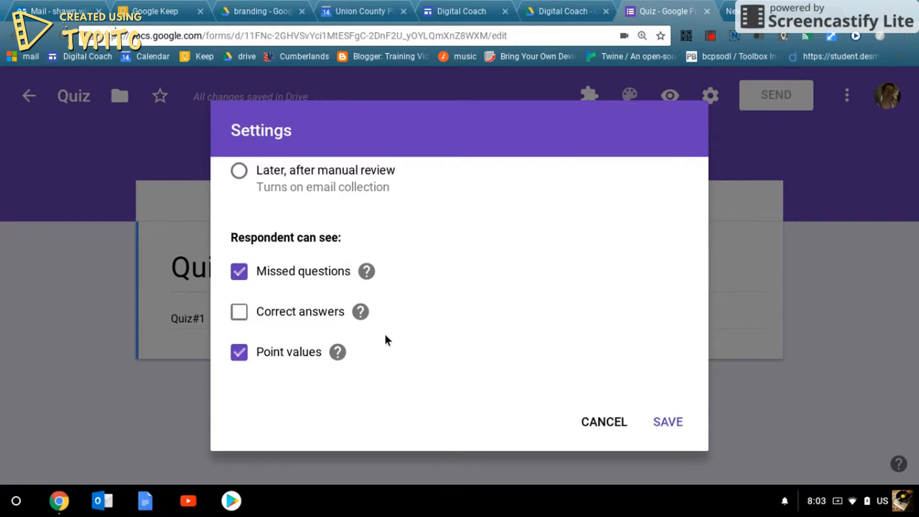
scroll(527, 363, up, 1)
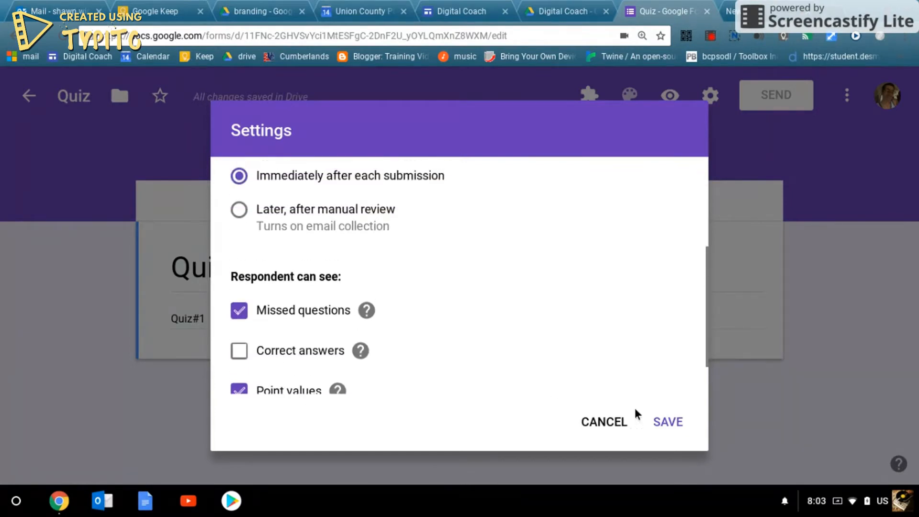
click(657, 425)
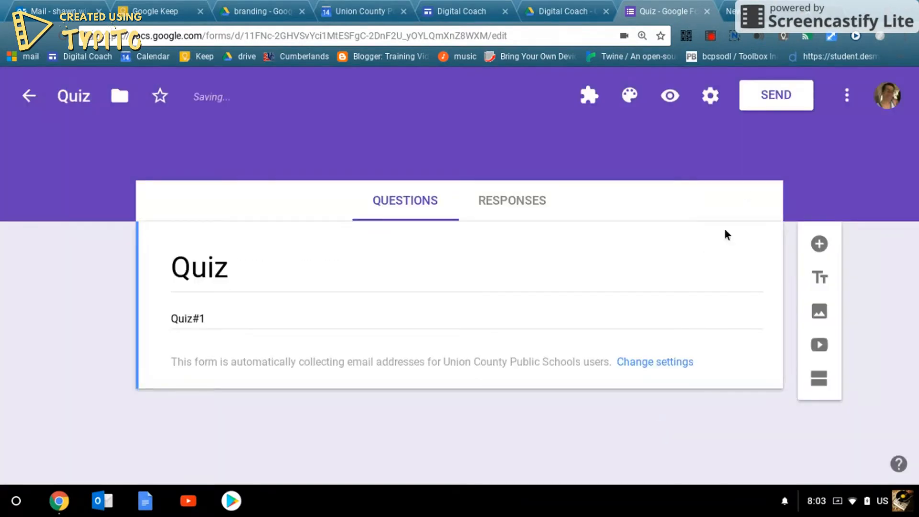
- Look at the default form preferences without changing them, then add a blank question below the header
click(847, 96)
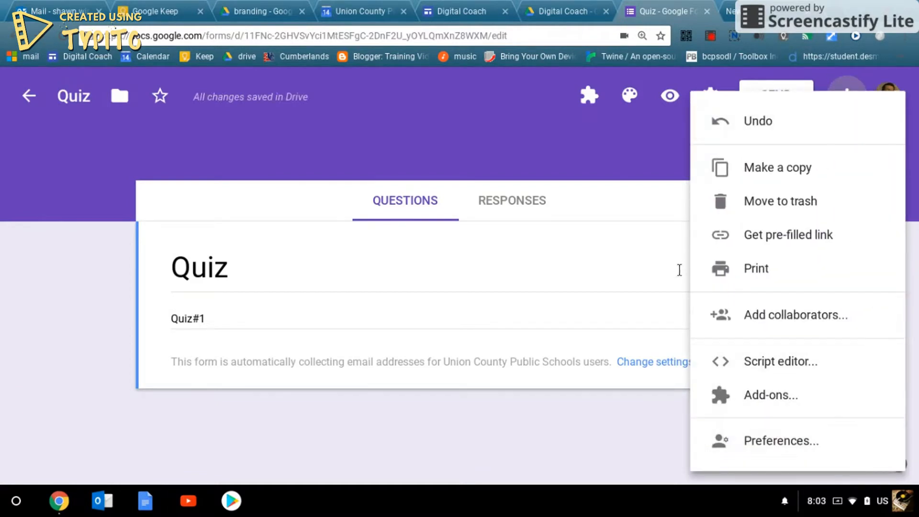
click(760, 444)
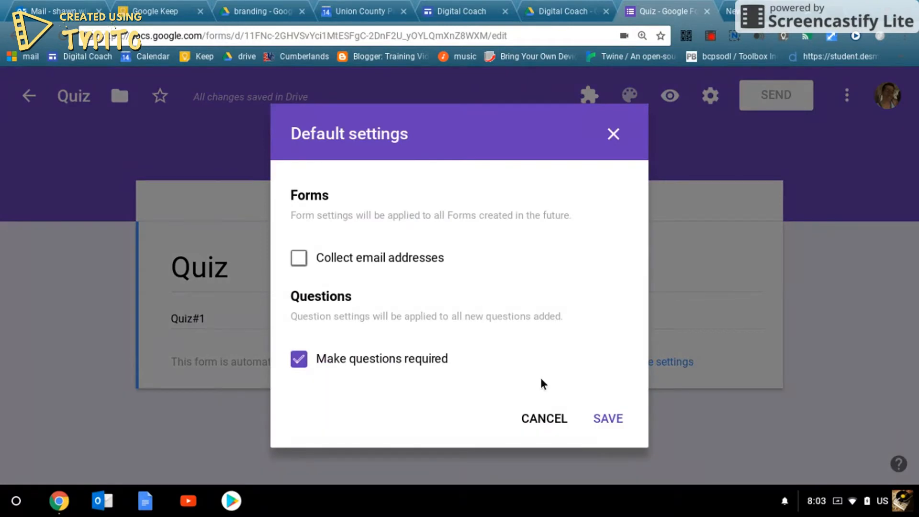
click(559, 422)
click(846, 98)
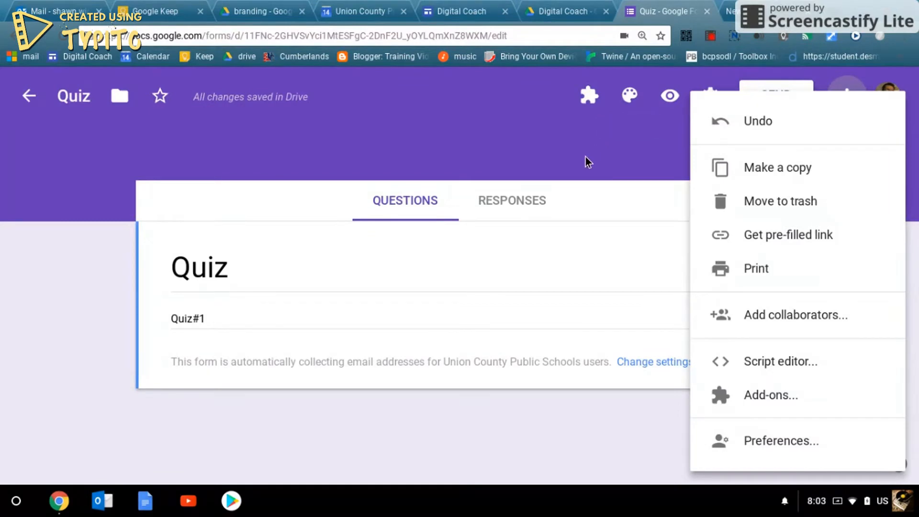
click(333, 392)
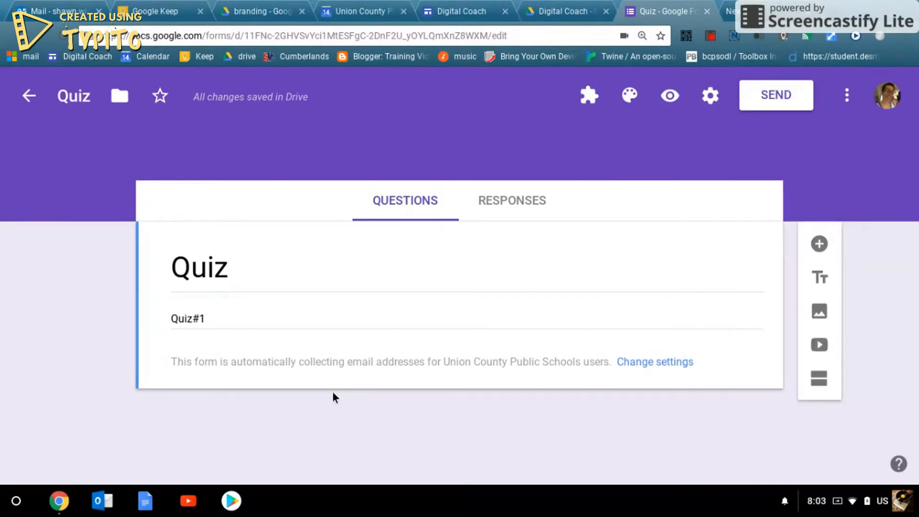
click(828, 244)
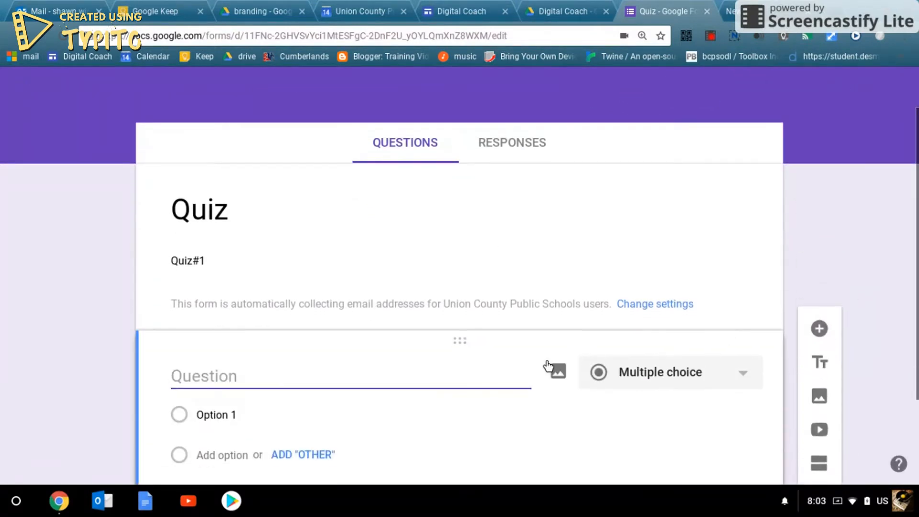
- Dismiss the image insertion and title the question 'Last Name'
click(555, 370)
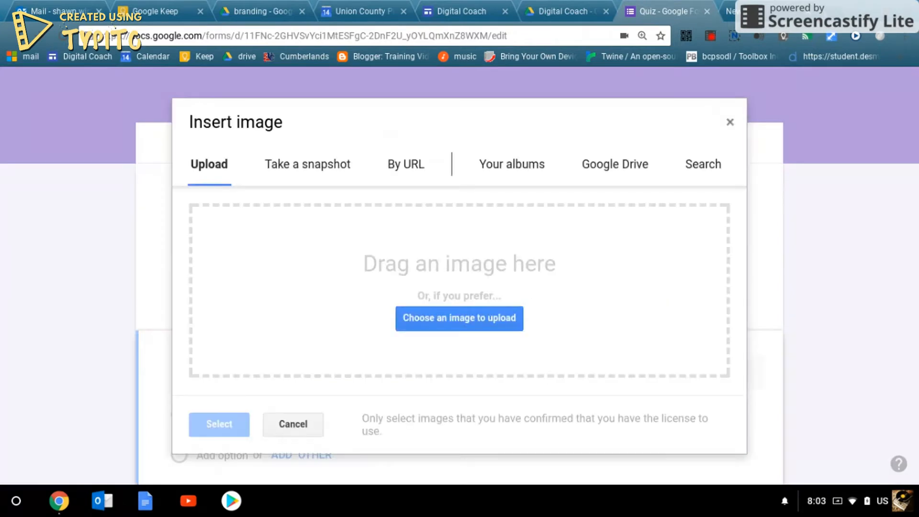
click(729, 122)
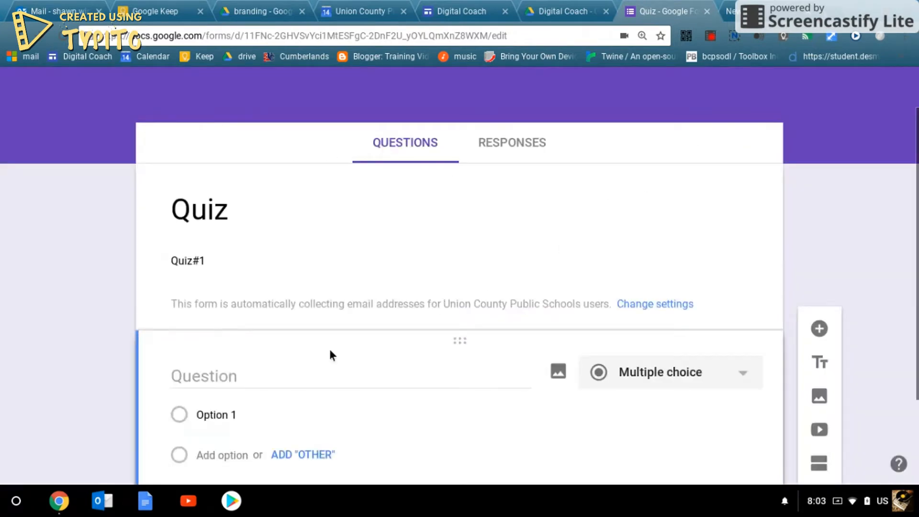
click(275, 372)
text(L)
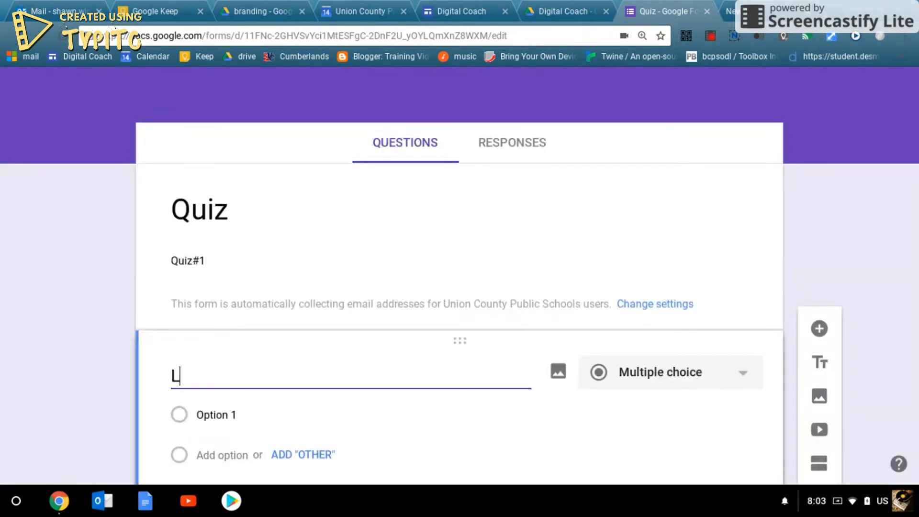
text(ast Name)
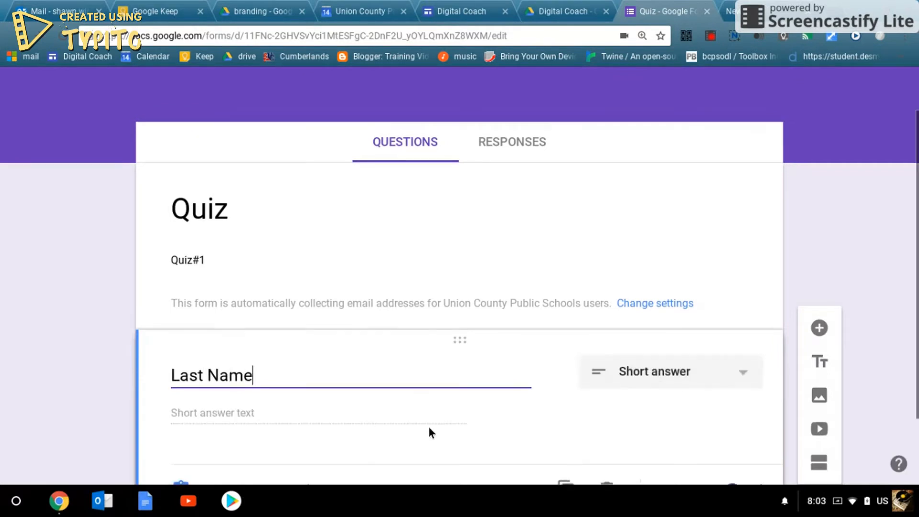
scroll(572, 359, down, 2)
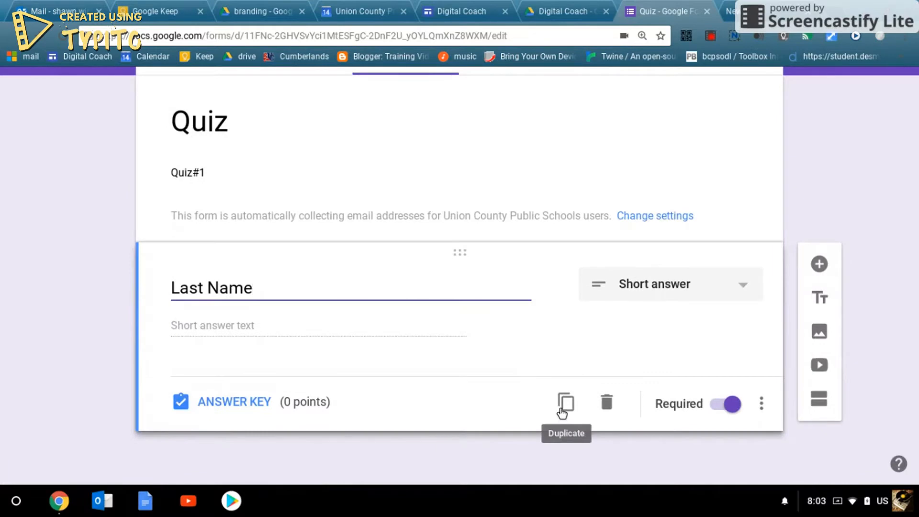
- Duplicate the Last Name question and rename the copy to 'First Name'
click(564, 403)
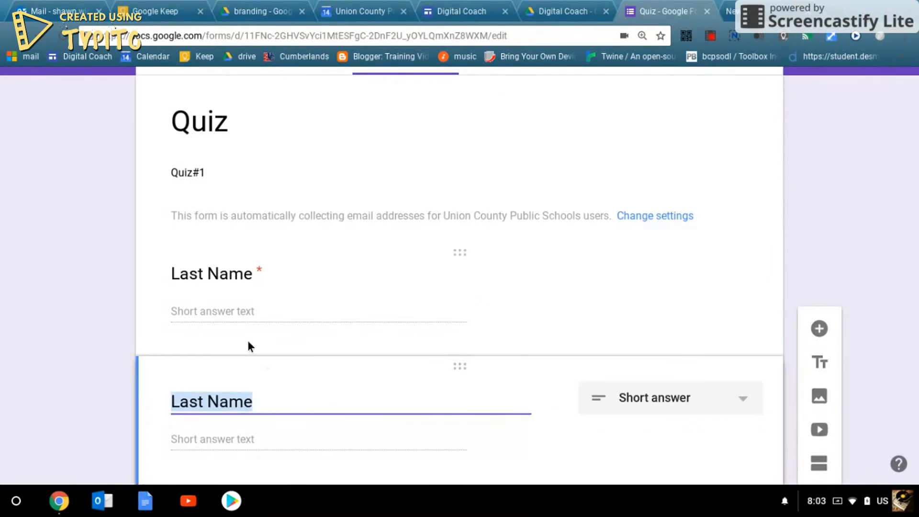
click(203, 398)
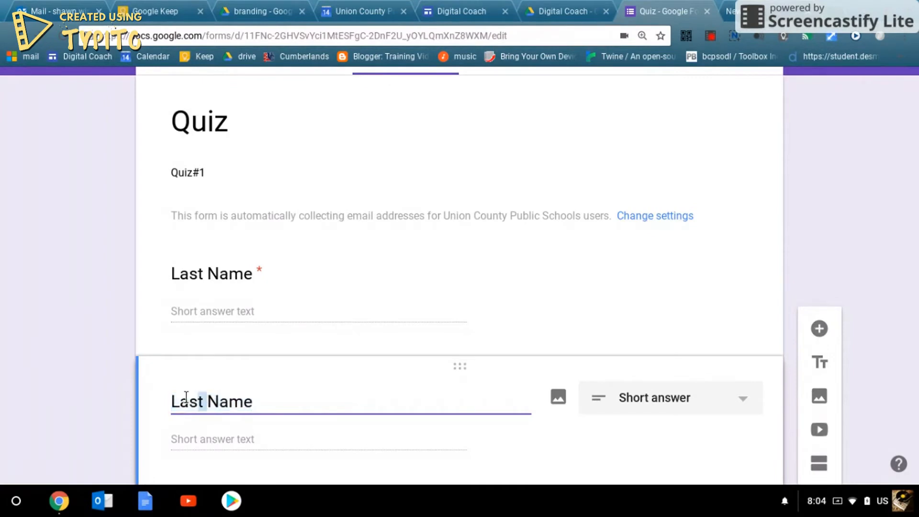
double_click(185, 397)
text(First)
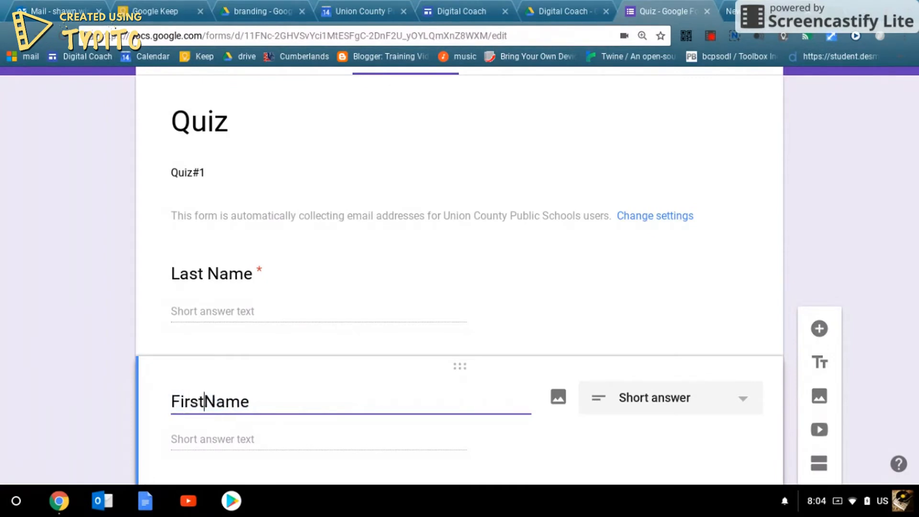
click(616, 445)
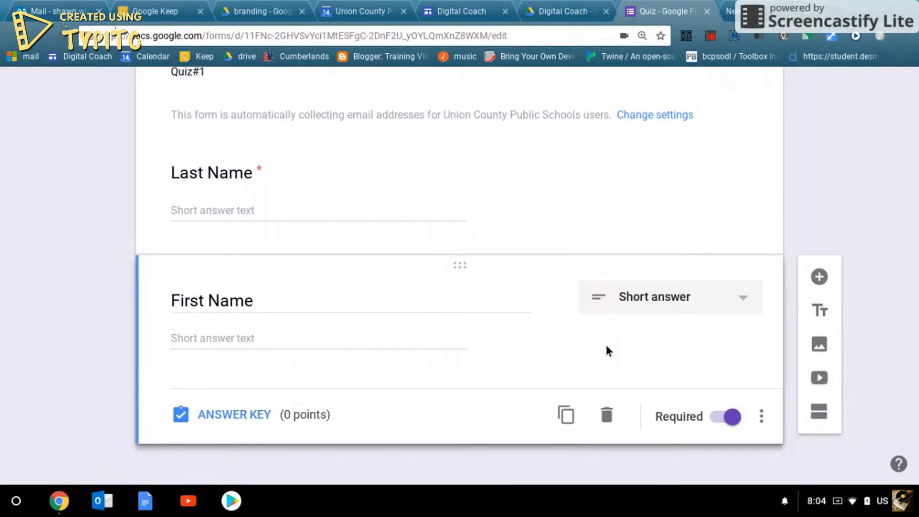
- Add the multiple-choice question 'Who is your teacher?' with the two teachers' names as options
click(814, 274)
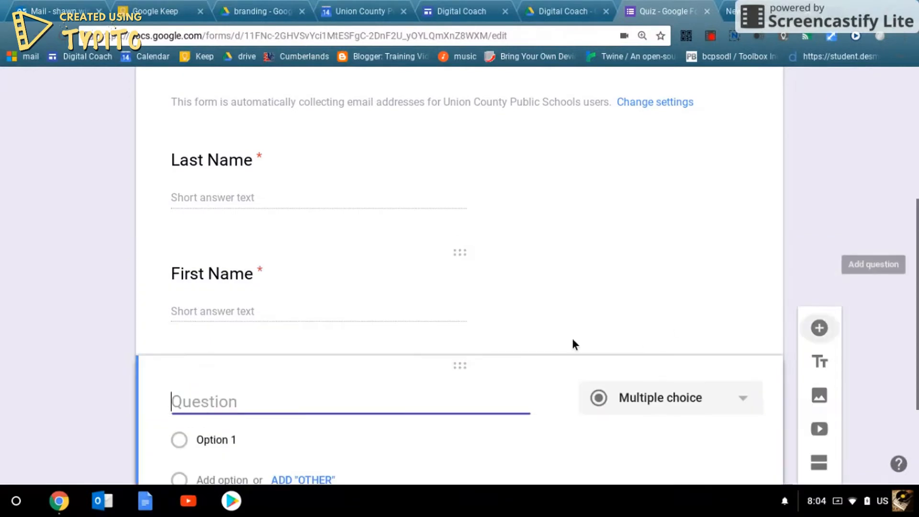
text(Who)
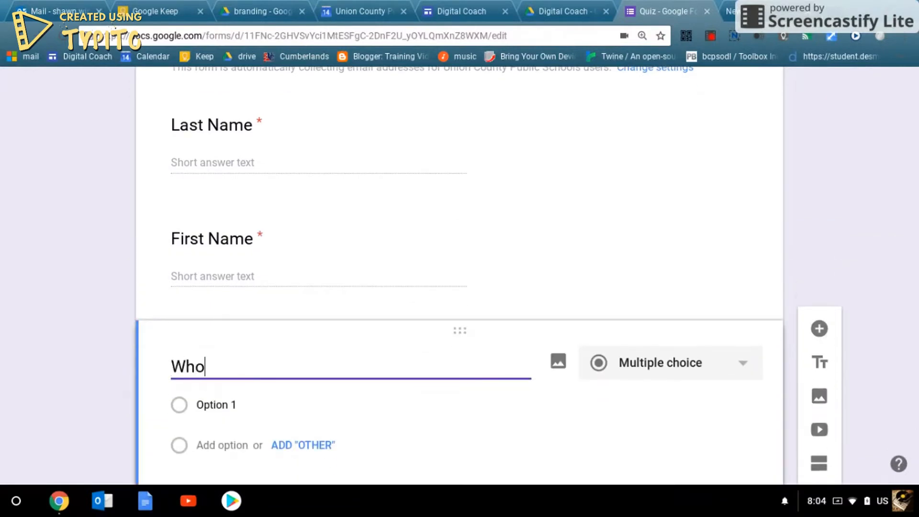
text( is your teacher)
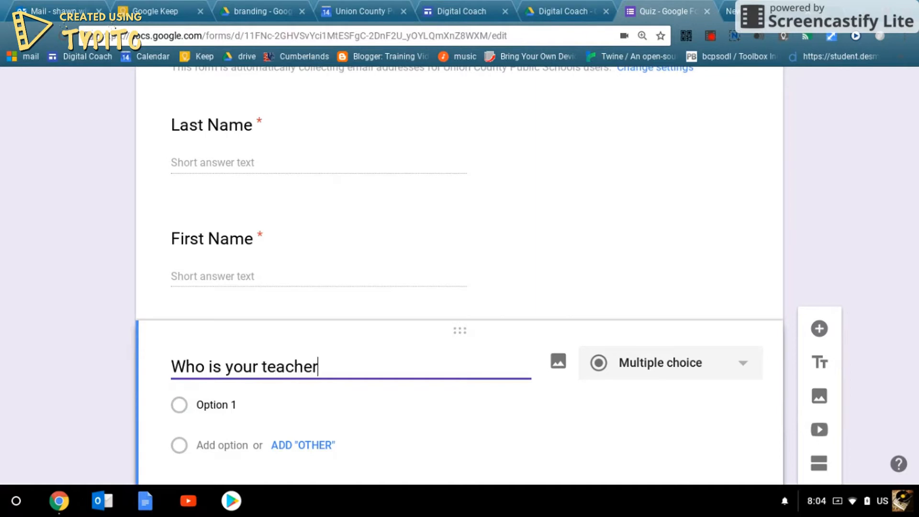
text(?)
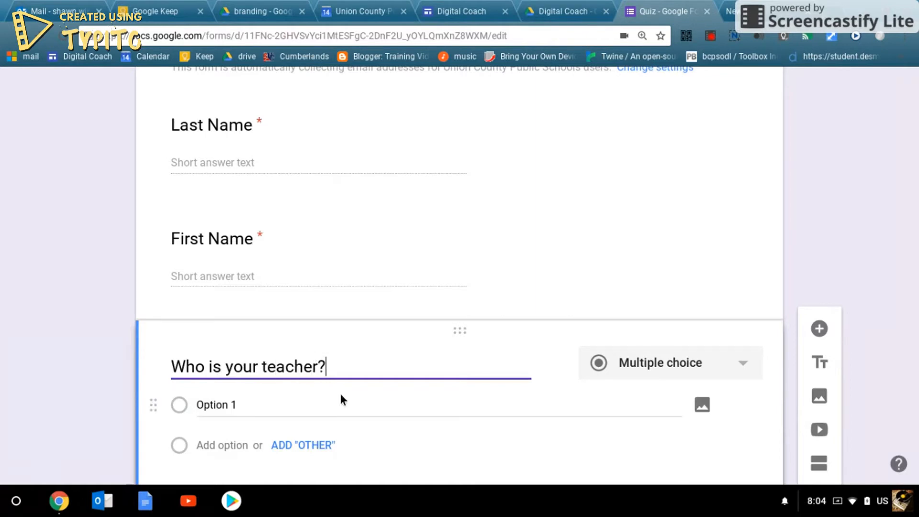
scroll(431, 407, down, 1)
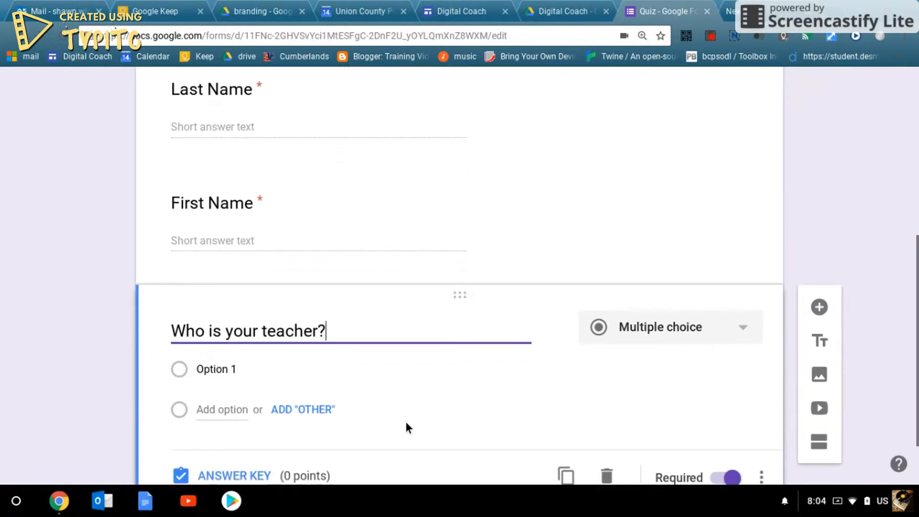
click(666, 332)
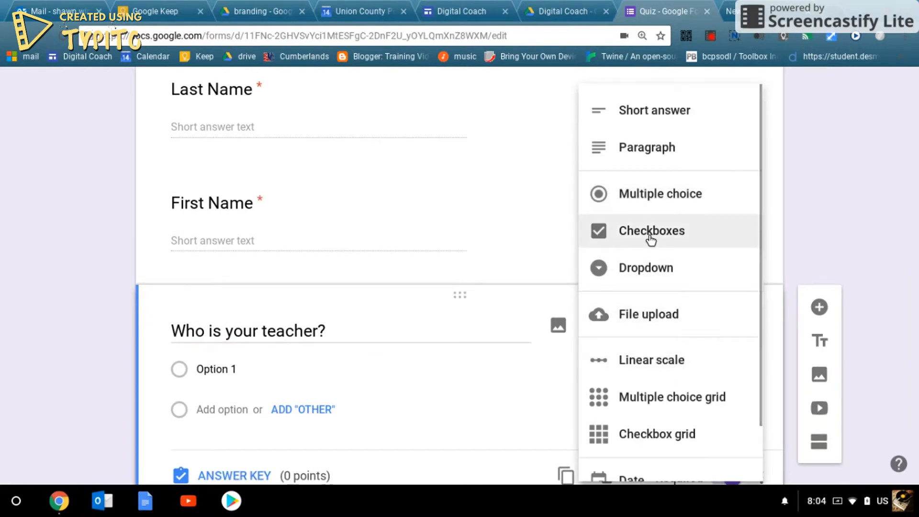
click(277, 368)
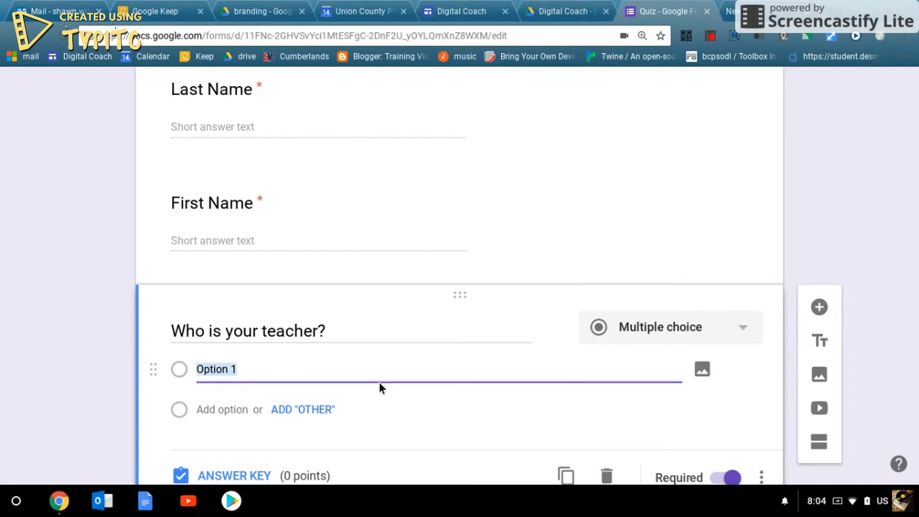
text(Mr Toms)
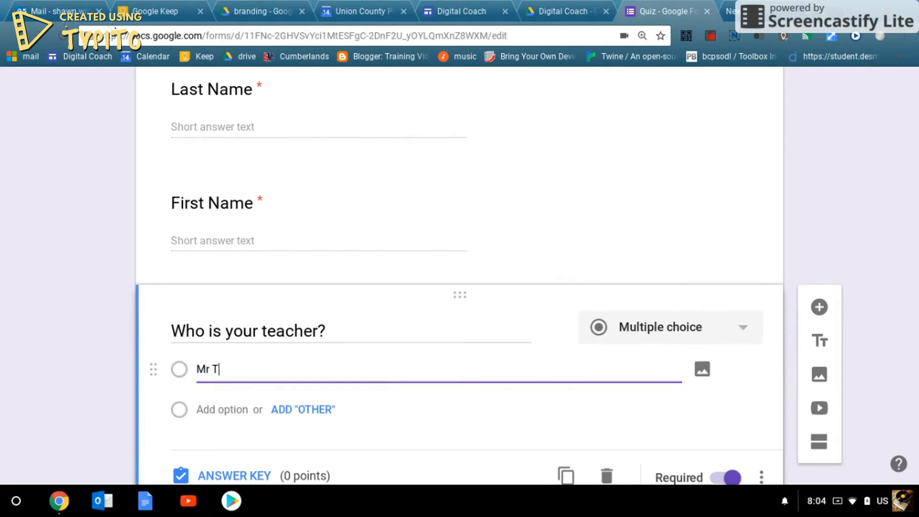
click(220, 410)
text(Mr W)
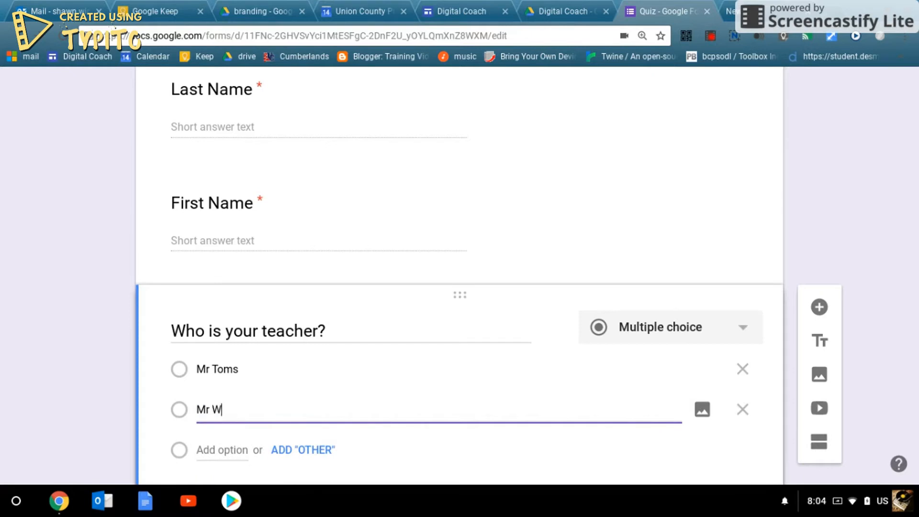
text(inders)
click(702, 412)
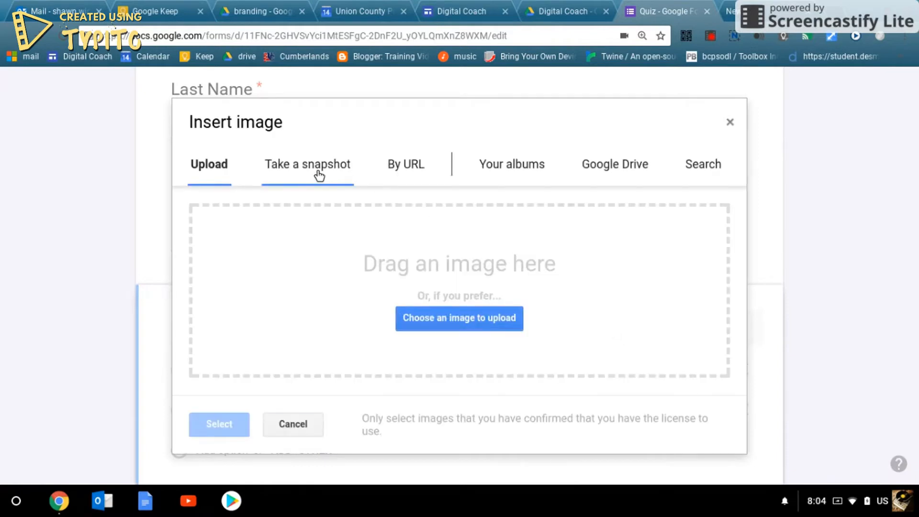
- Take a webcam snapshot and insert it as the second option's image
click(318, 172)
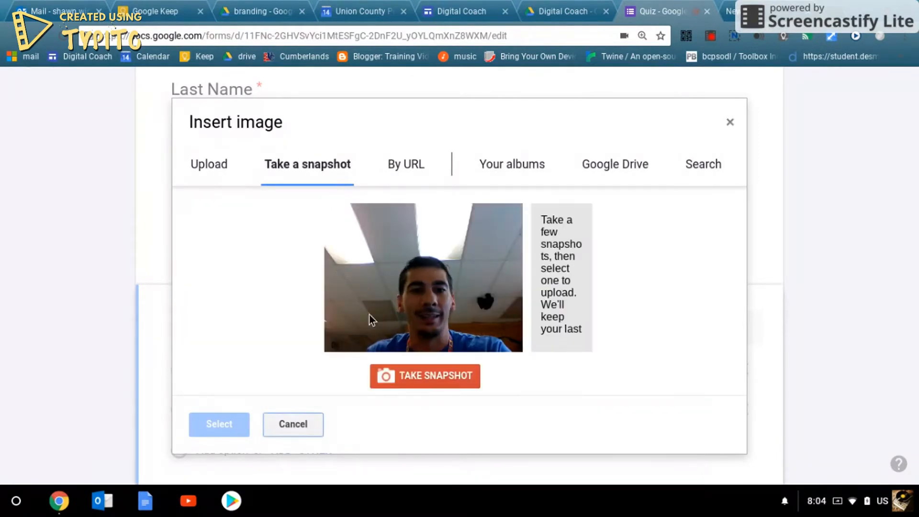
click(418, 379)
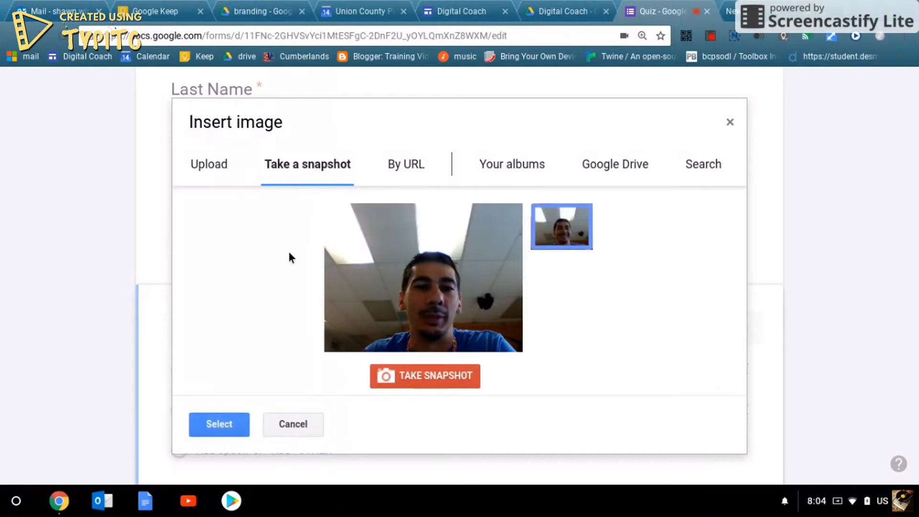
click(221, 425)
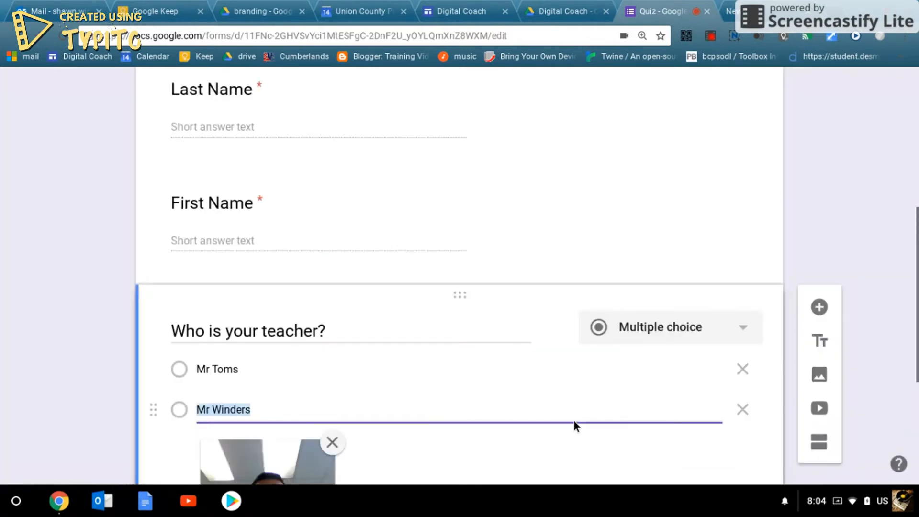
- Scroll to check the webcam photo under the second teacher option
scroll(578, 423, down, 3)
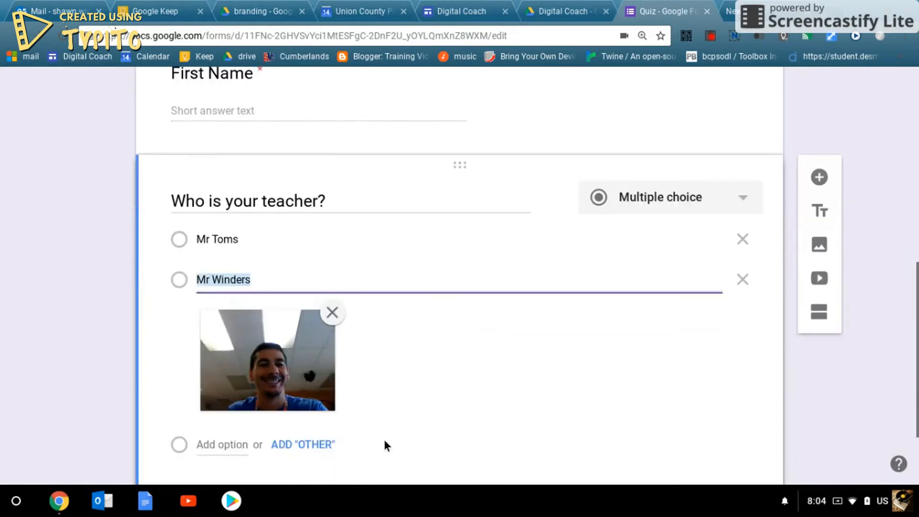
scroll(518, 394, up, 8)
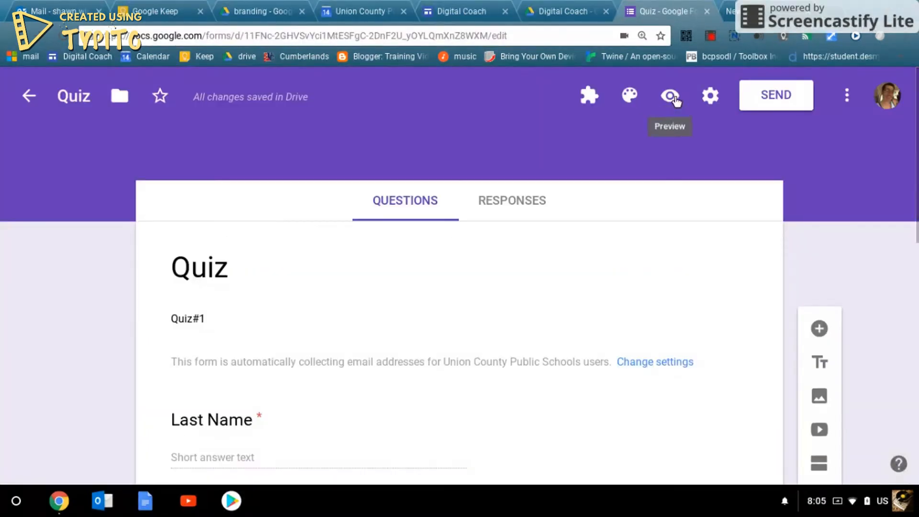
click(672, 97)
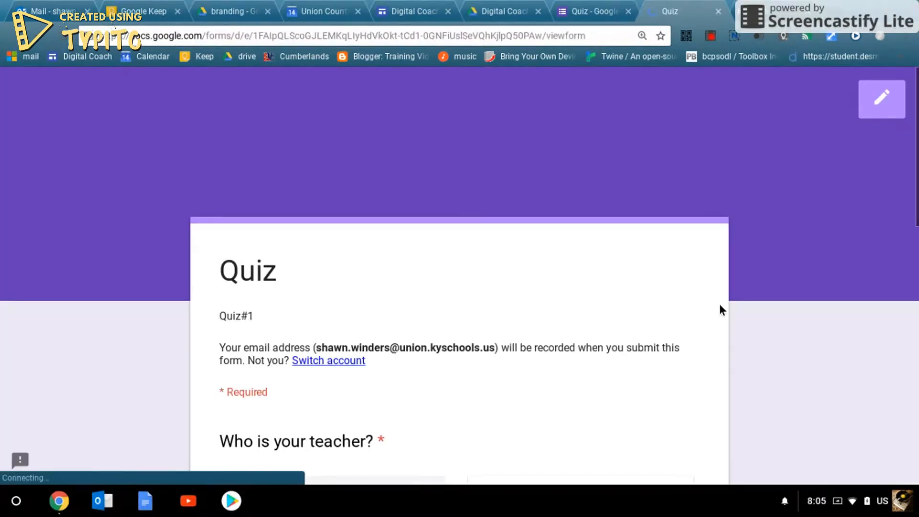
scroll(718, 308, down, 6)
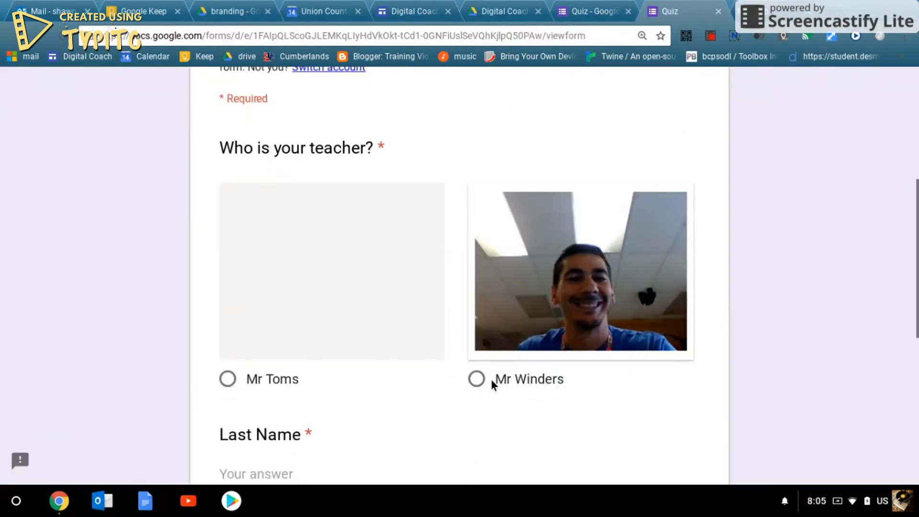
scroll(490, 379, down, 2)
scroll(491, 378, up, 7)
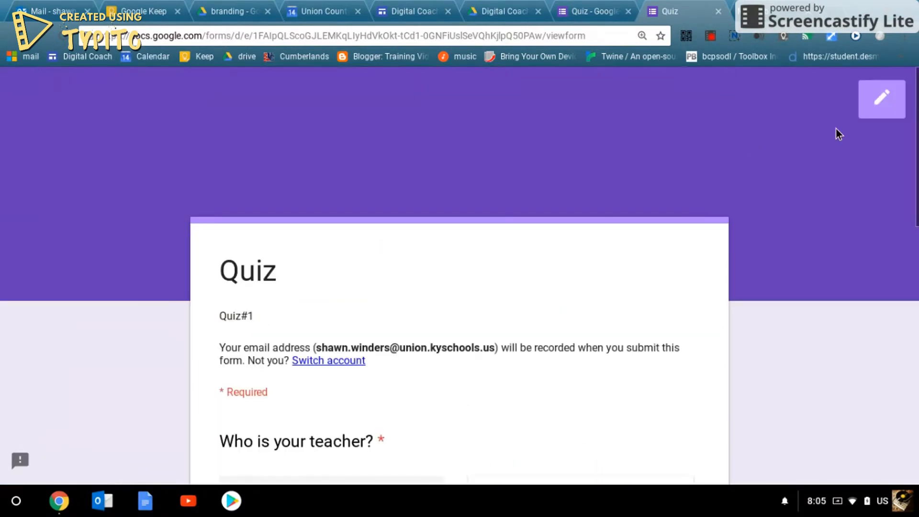
click(883, 100)
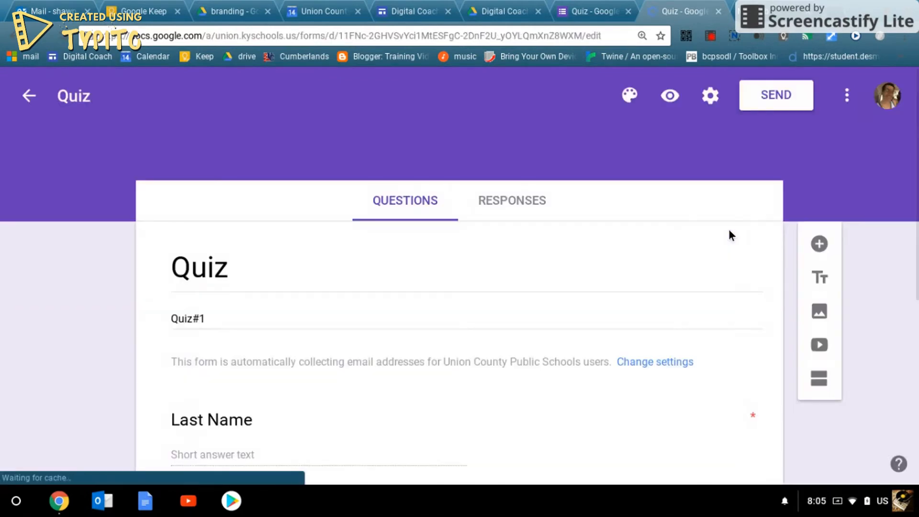
- Select the teacher question card and undo an earlier section split
scroll(716, 230, down, 7)
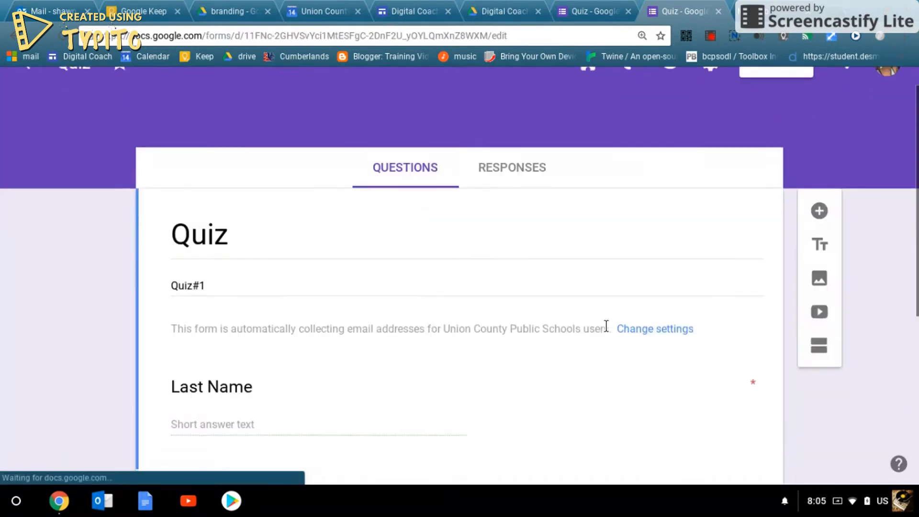
scroll(606, 326, down, 9)
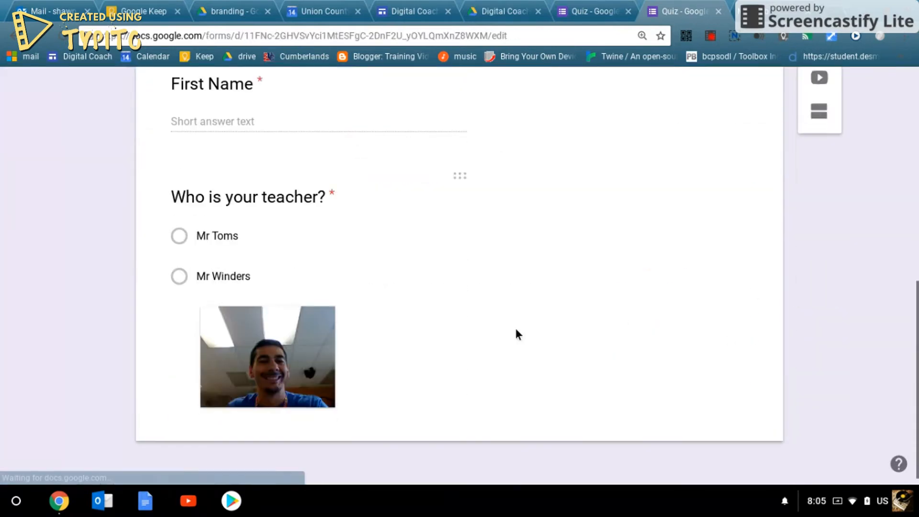
click(241, 245)
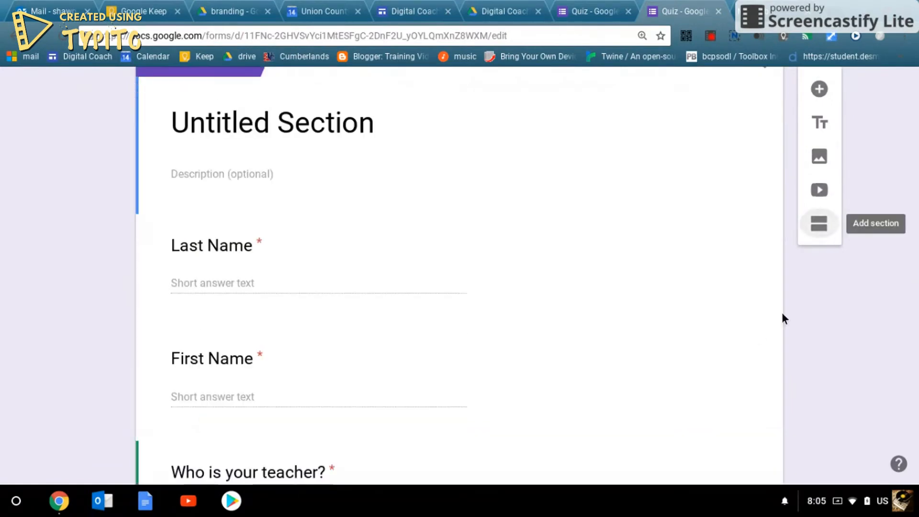
scroll(690, 341, down, 6)
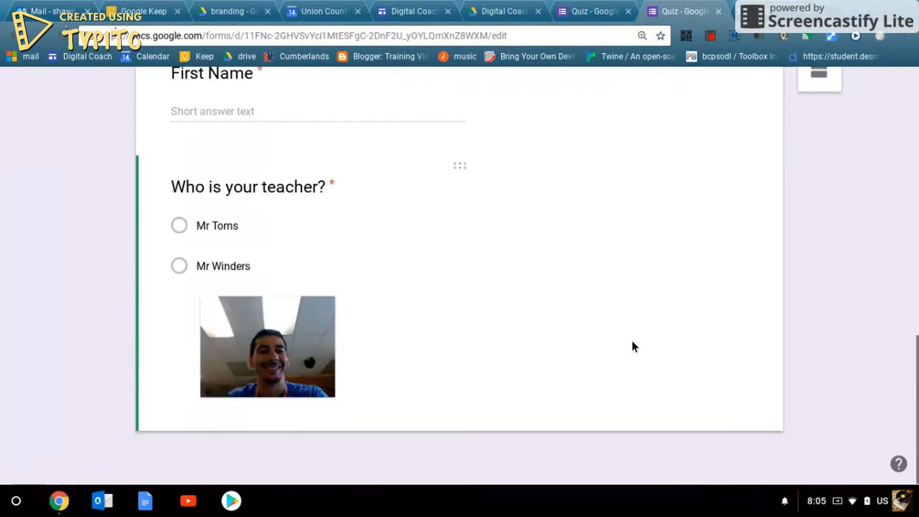
scroll(484, 289, up, 9)
scroll(259, 326, down, 3)
scroll(259, 326, up, 9)
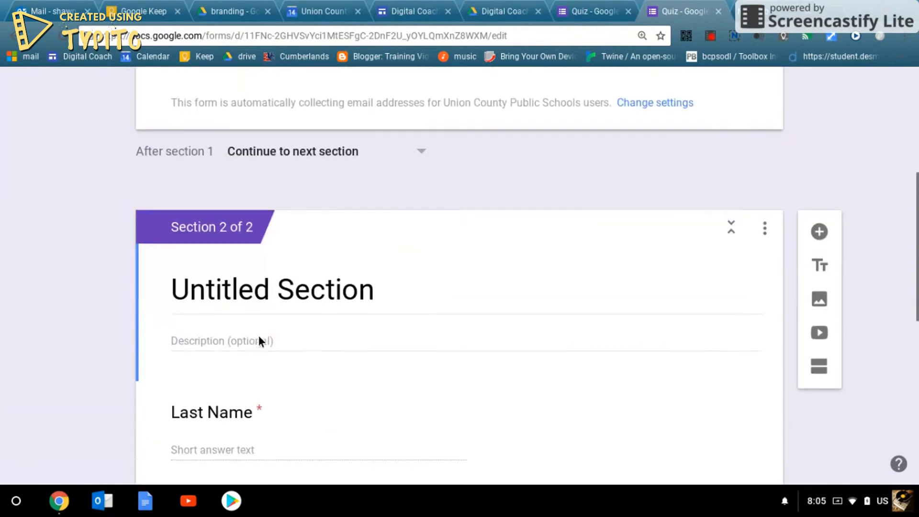
scroll(263, 331, down, 2)
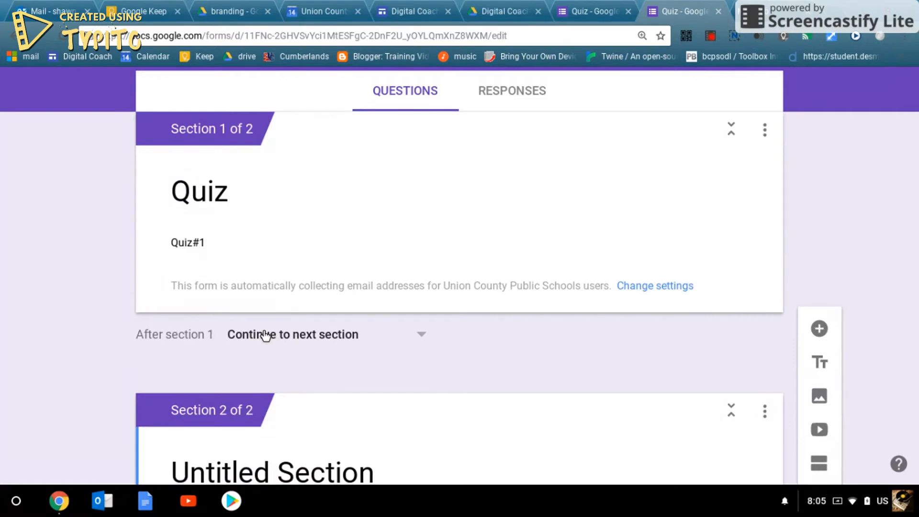
key(ctrl+z)
scroll(269, 324, down, 7)
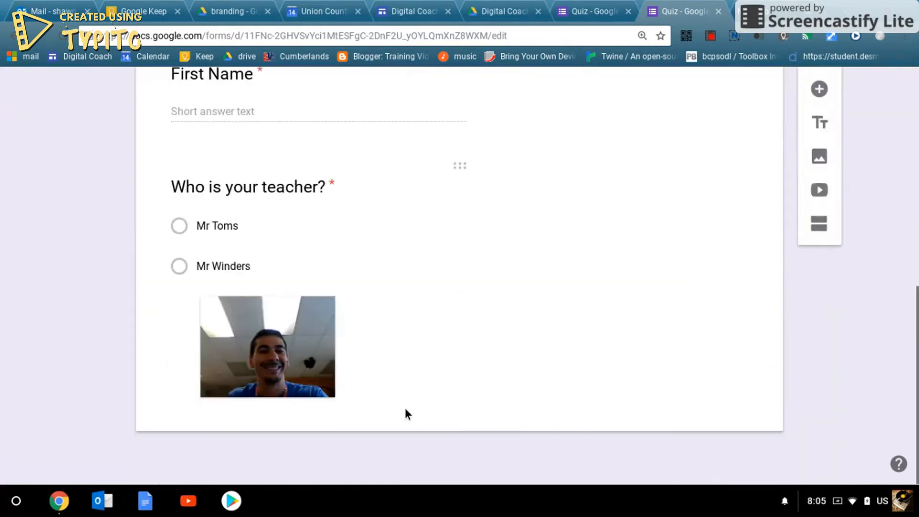
- Add a new section after the teacher question and title it 'Questions'
click(403, 413)
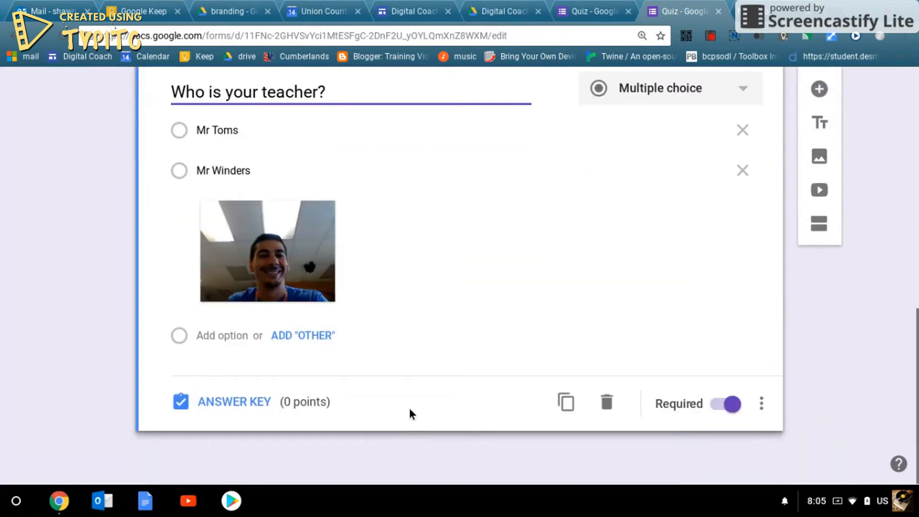
click(820, 227)
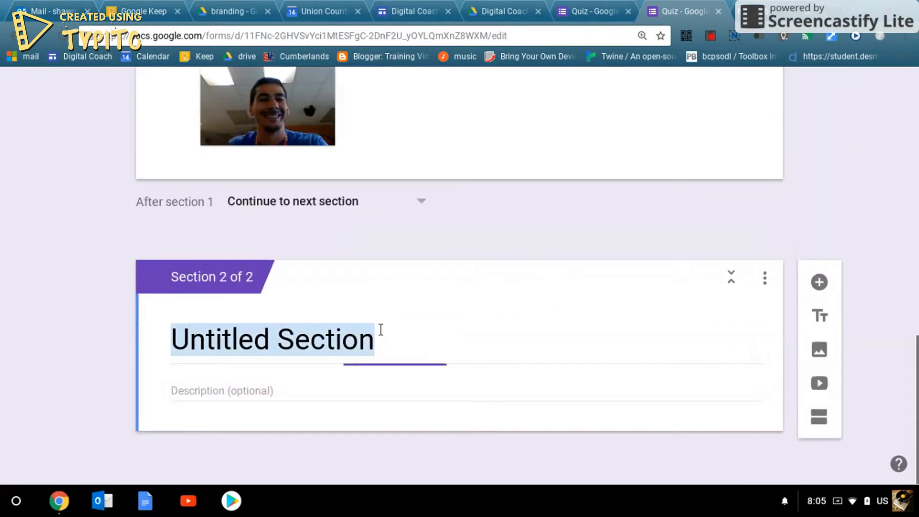
text(Questions)
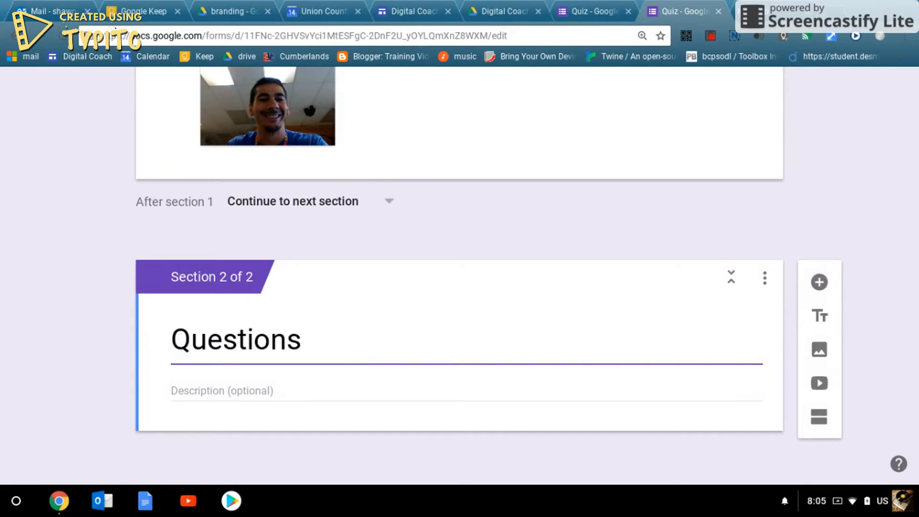
scroll(390, 329, up, 7)
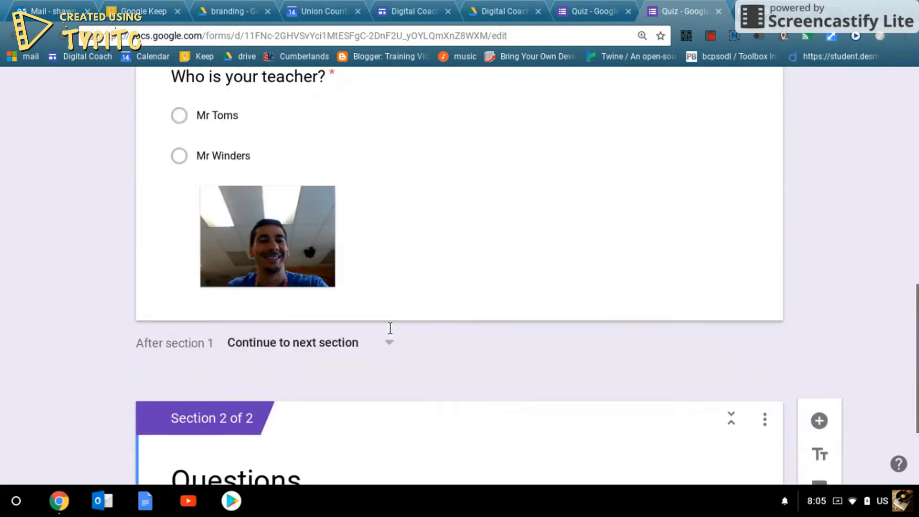
scroll(625, 263, up, 8)
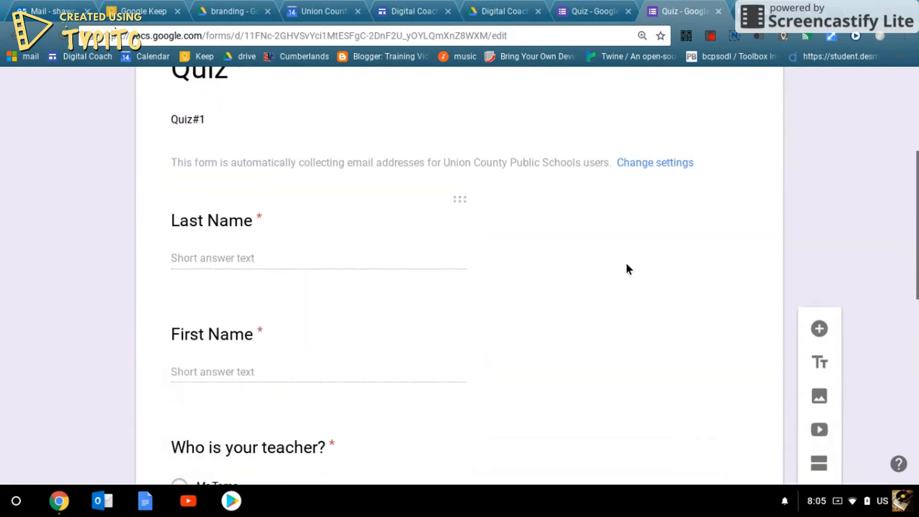
scroll(641, 335, down, 5)
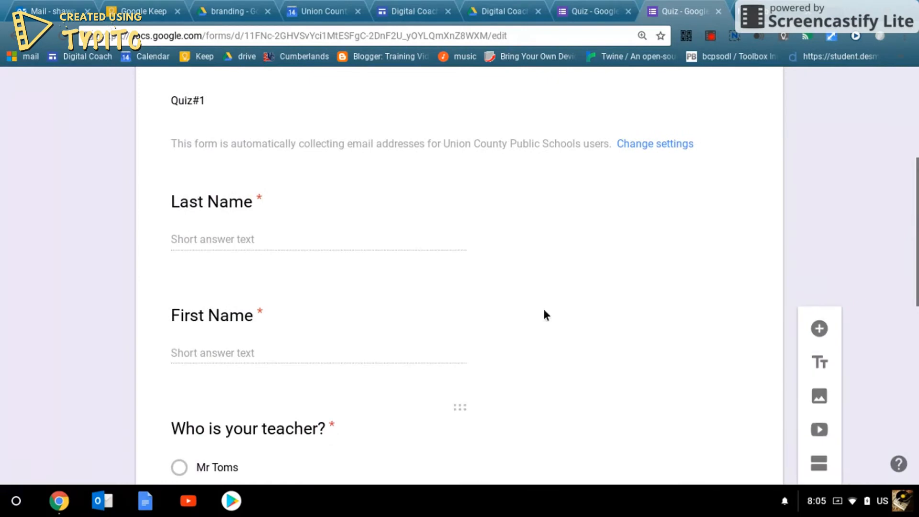
scroll(437, 359, down, 10)
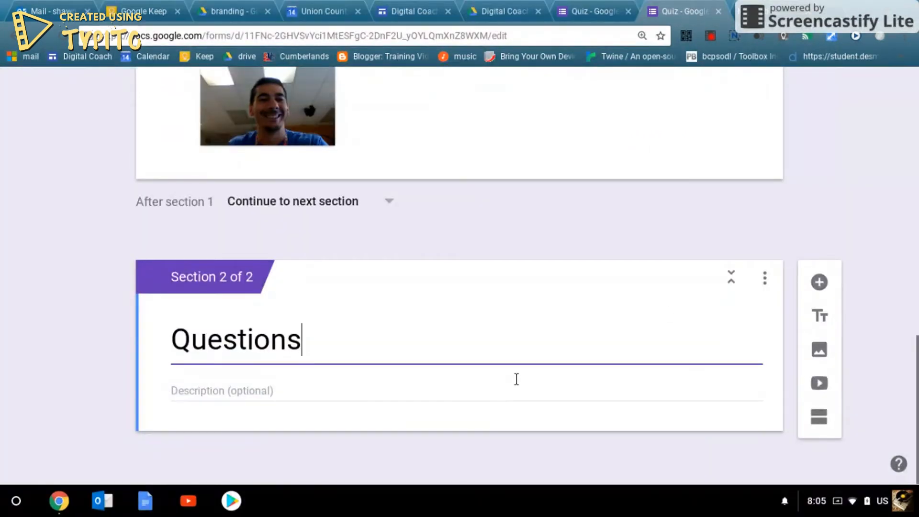
- Add a new question in the Questions section titled 'What 2+2'
click(818, 282)
scroll(614, 368, down, 5)
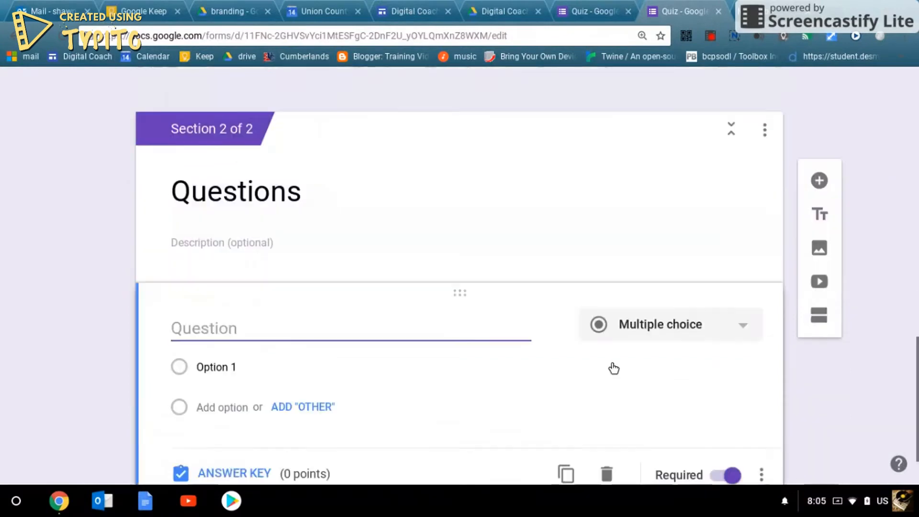
scroll(521, 274, up, 4)
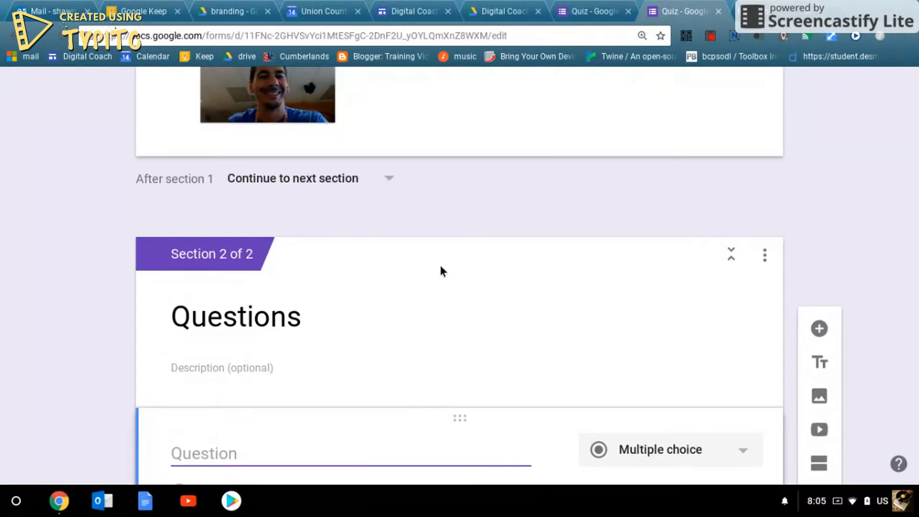
scroll(487, 315, down, 3)
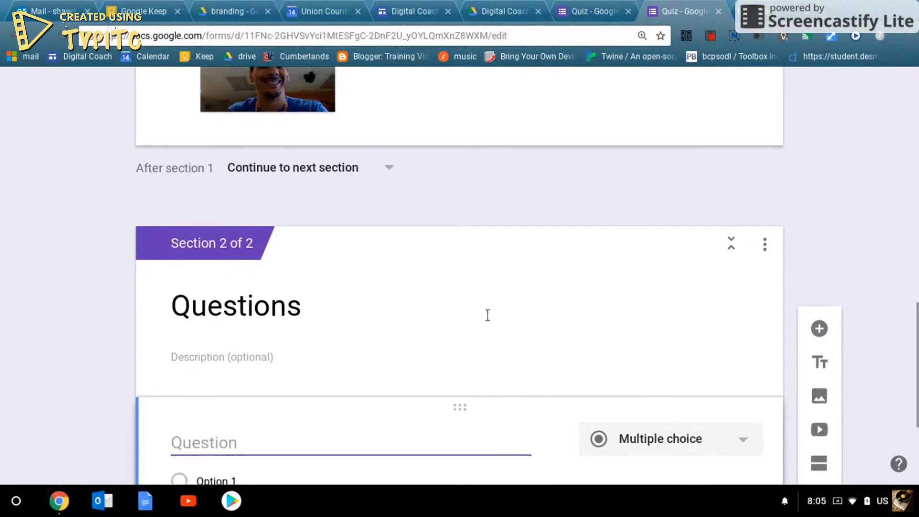
scroll(419, 364, down, 2)
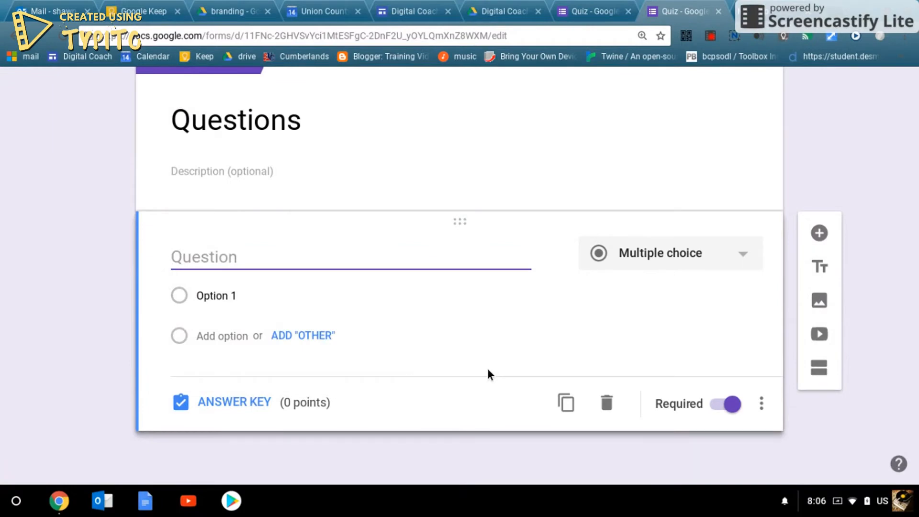
text(What 2)
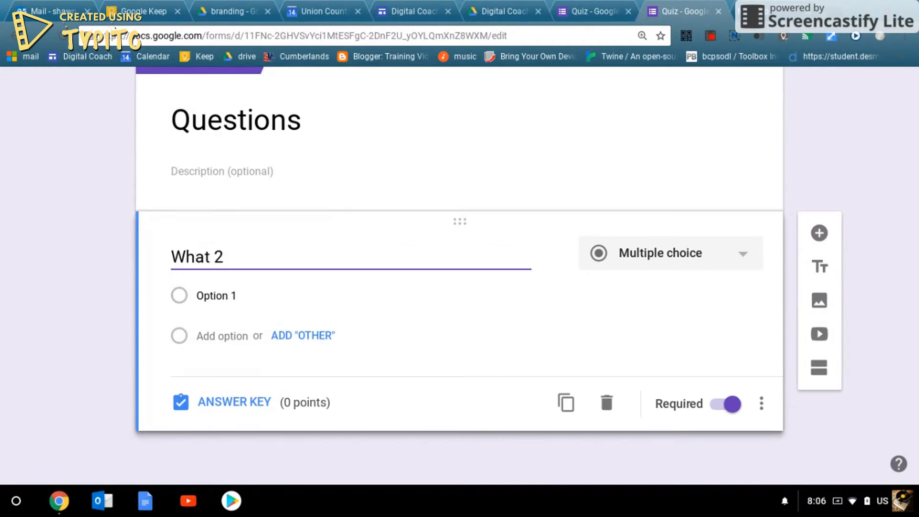
text(+2)
- Give the question answer options 1, 2, 3 and 4
click(250, 294)
text(1)
key(Return)
text(2)
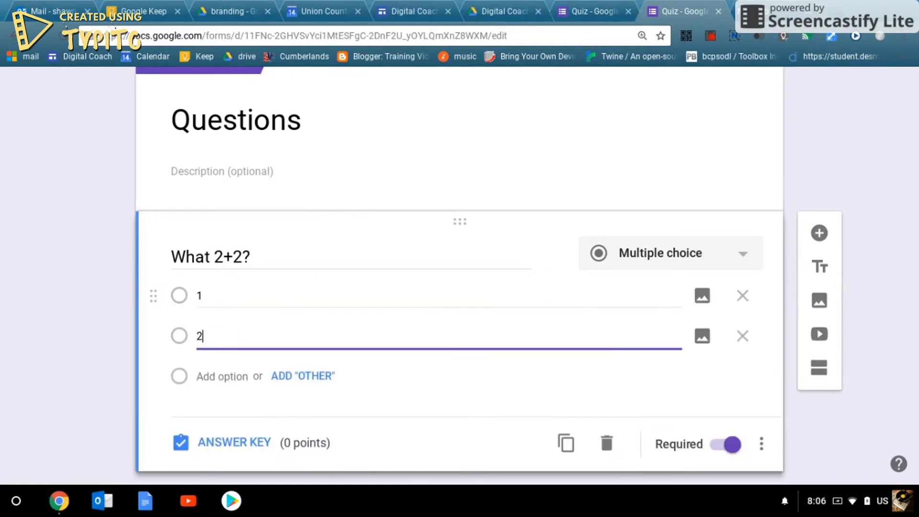
key(Return)
text(3)
key(Return)
text(4)
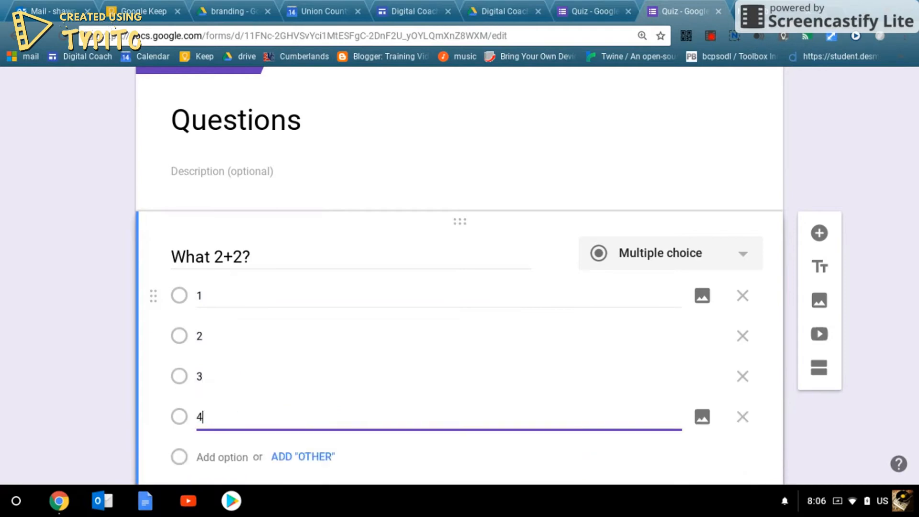
scroll(330, 373, down, 3)
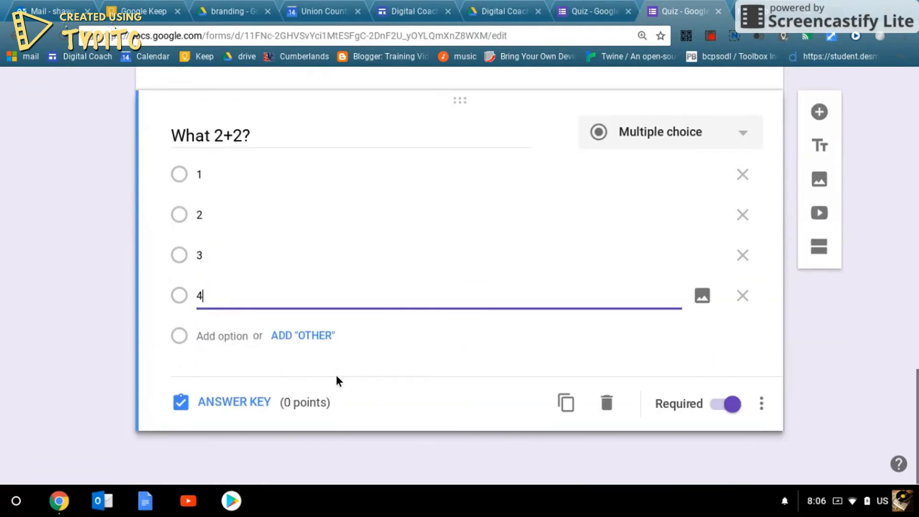
- In the answer key, mark 4 as correct and discard the draft answer feedback
click(240, 402)
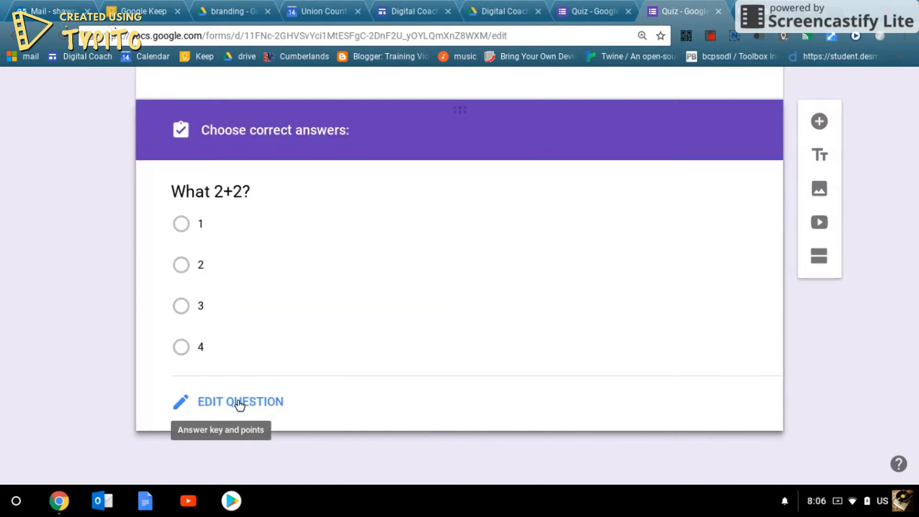
click(180, 356)
click(185, 400)
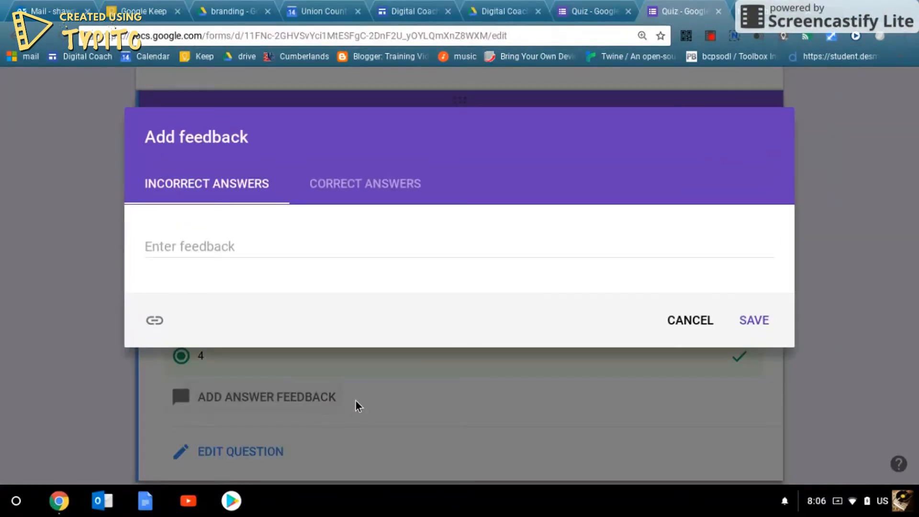
click(154, 322)
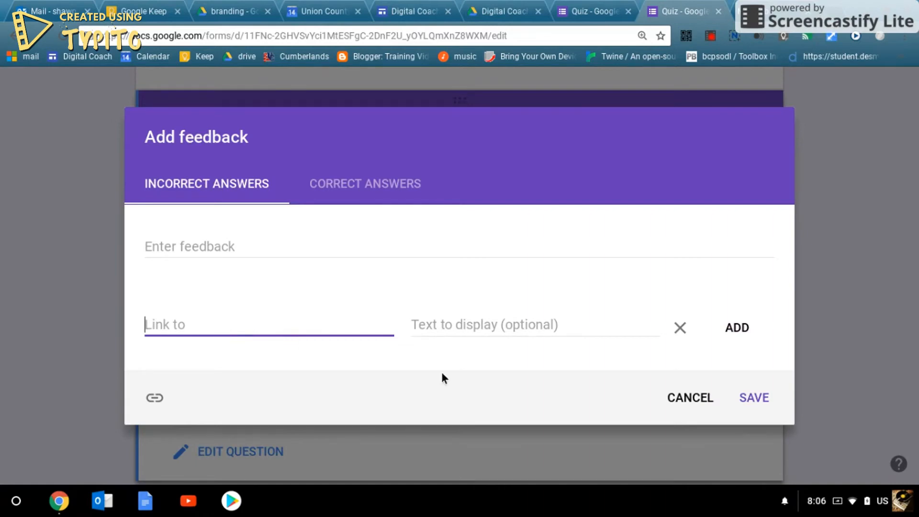
click(683, 400)
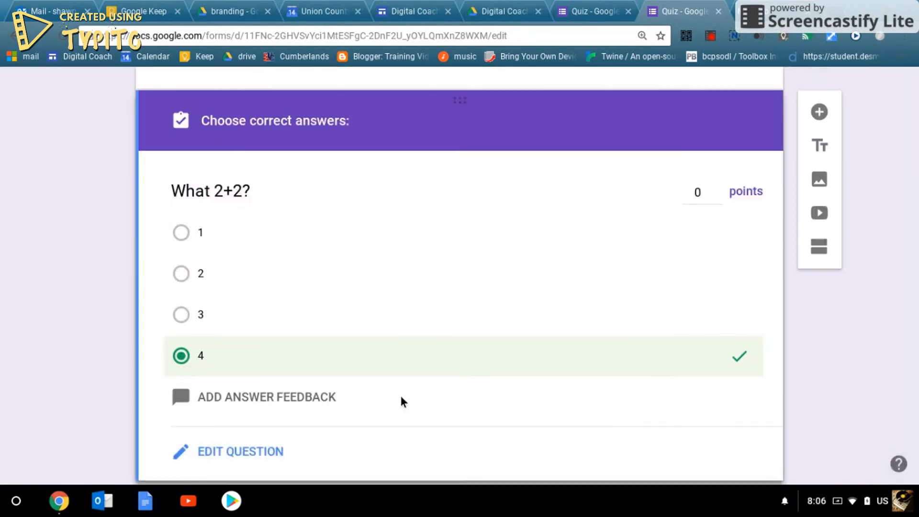
- Leave the question worth 0 points and return to editing the question
click(697, 193)
scroll(694, 211, down, 1)
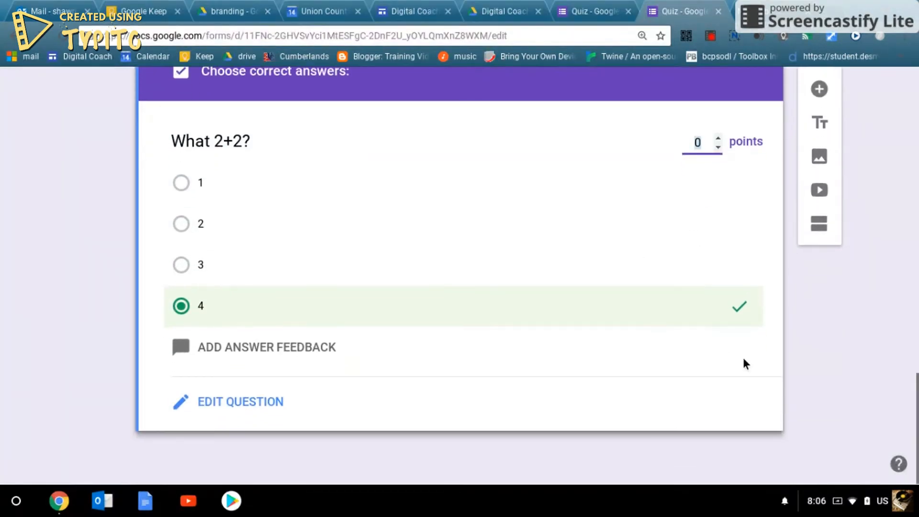
scroll(742, 364, up, 2)
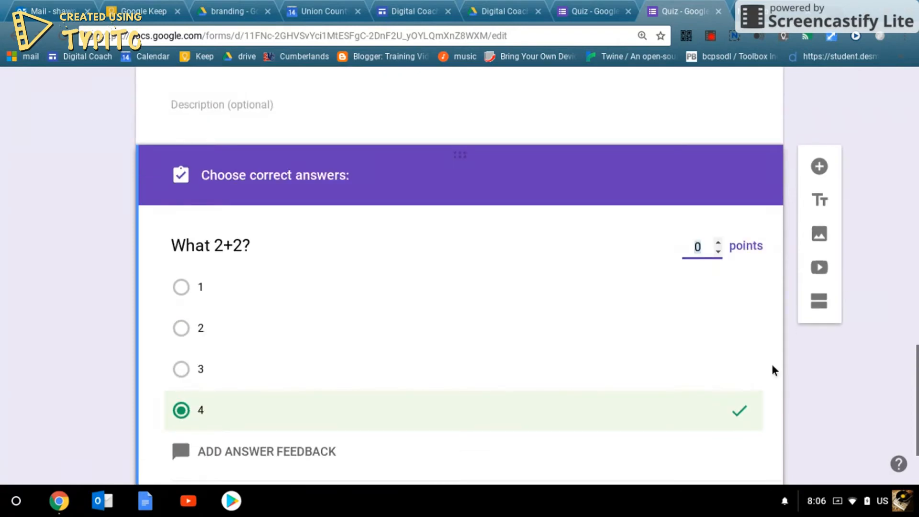
scroll(285, 348, down, 2)
click(225, 401)
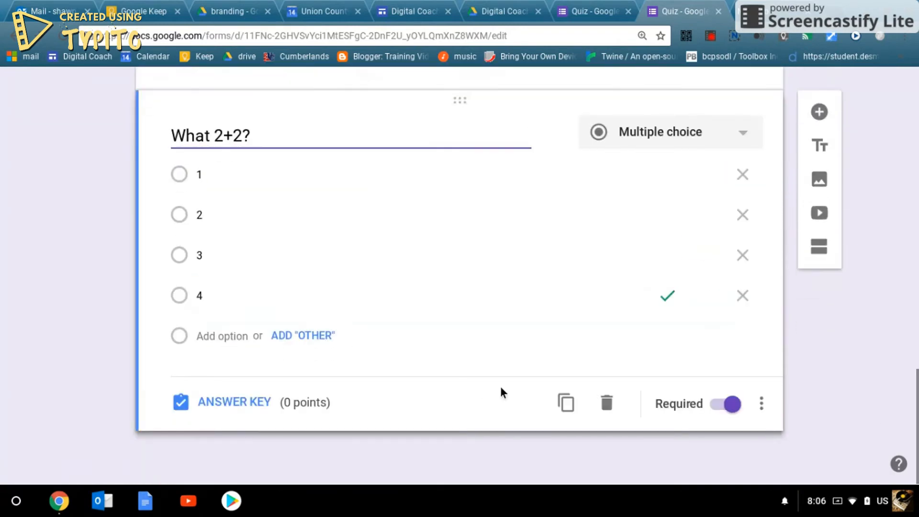
- Duplicate the 'What 2+2?' question and retitle the copy 'What 1+3?'
click(564, 405)
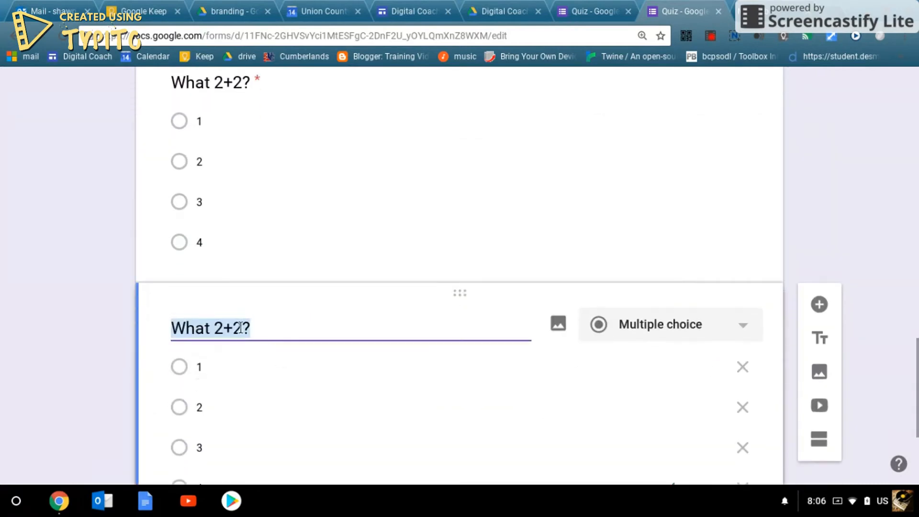
drag(239, 327, 218, 328)
text(1)
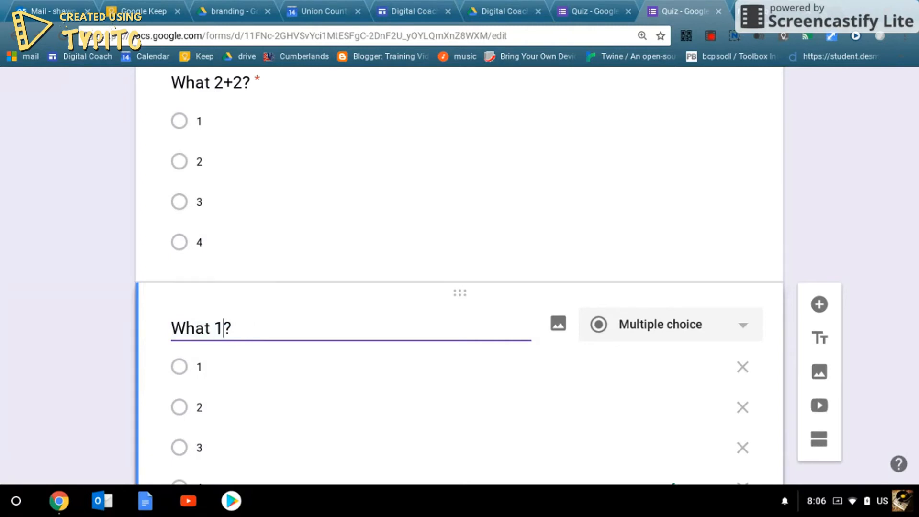
text(+3)
scroll(164, 443, down, 4)
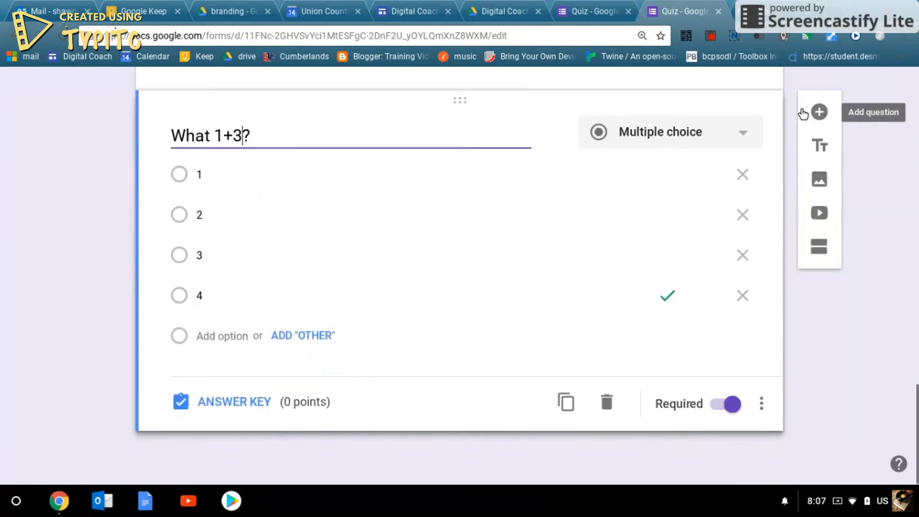
- Add a new question titled 'Who was the author?' and bring up its answer key
click(819, 112)
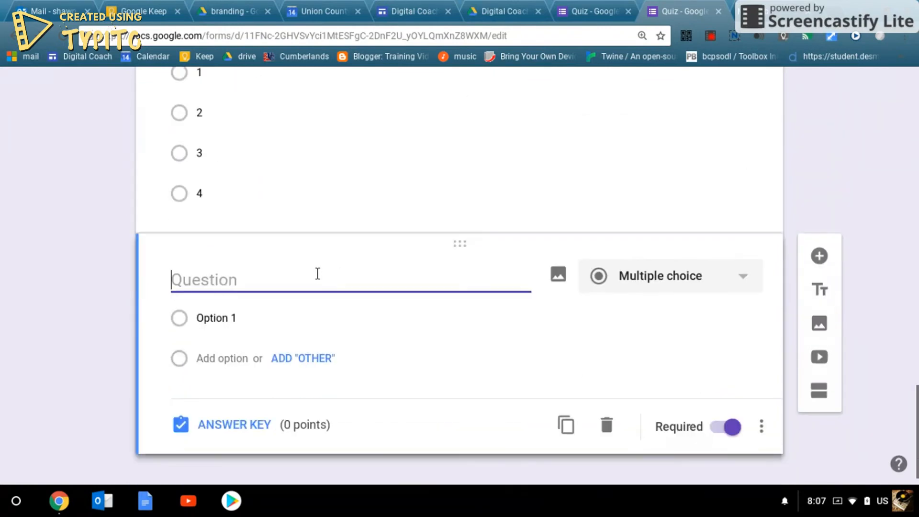
text(Who )
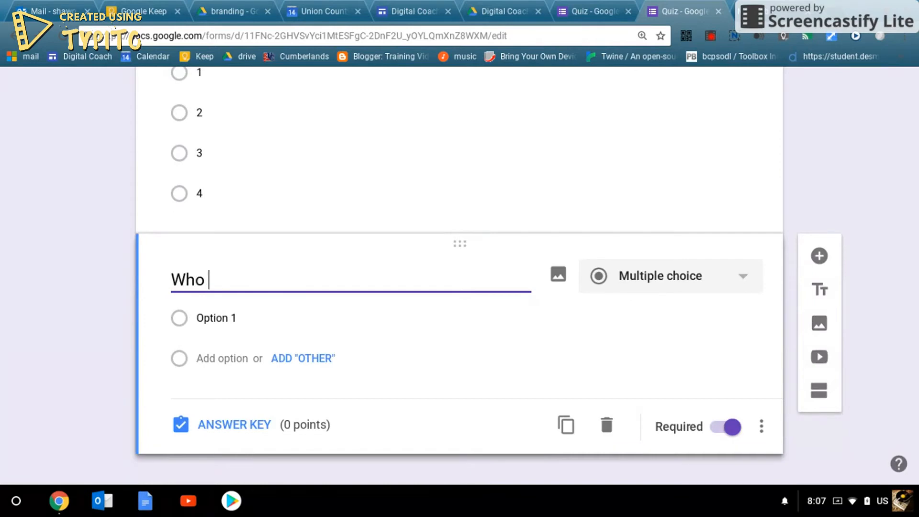
text(was the autho)
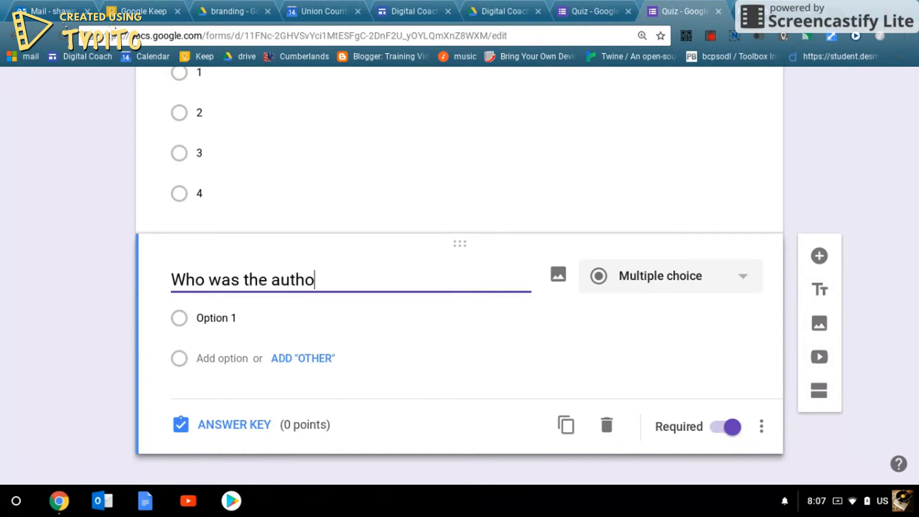
text(r?)
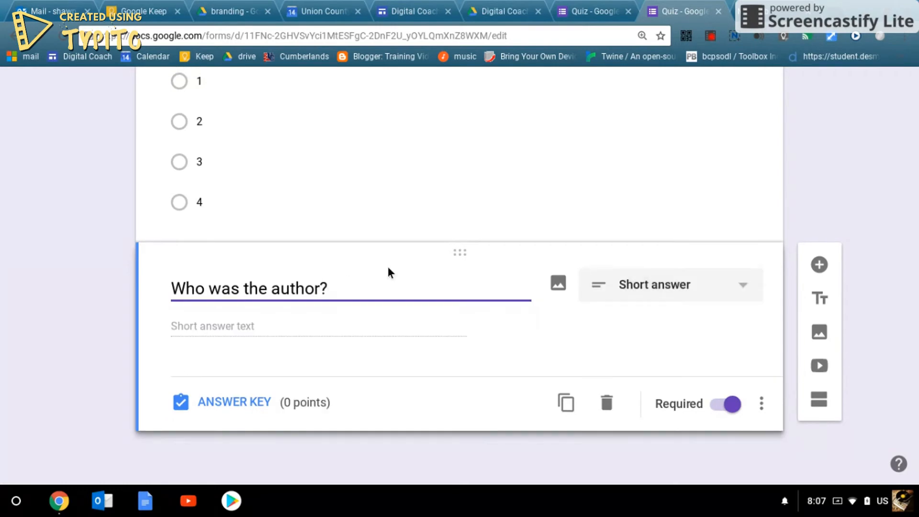
click(242, 403)
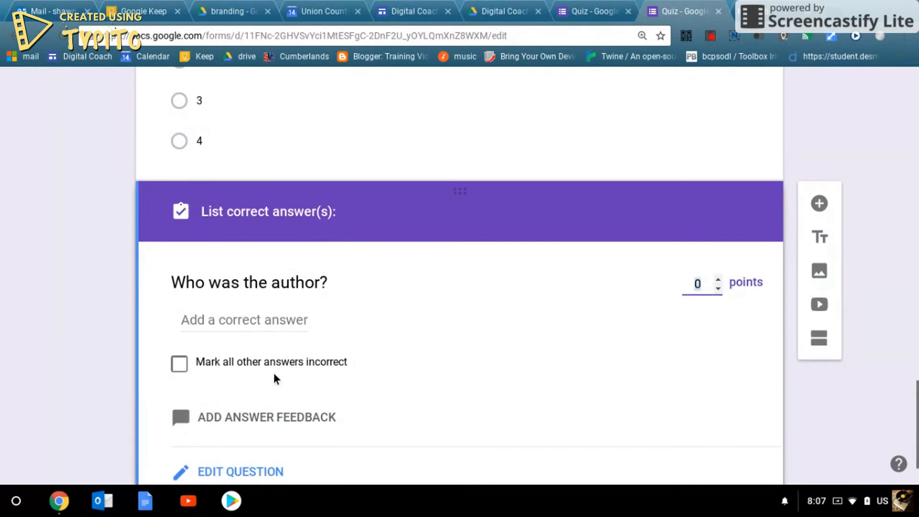
- Add three correct-answer entries and fill the first with 'Mr Smith', fixing its capitalisation
click(255, 321)
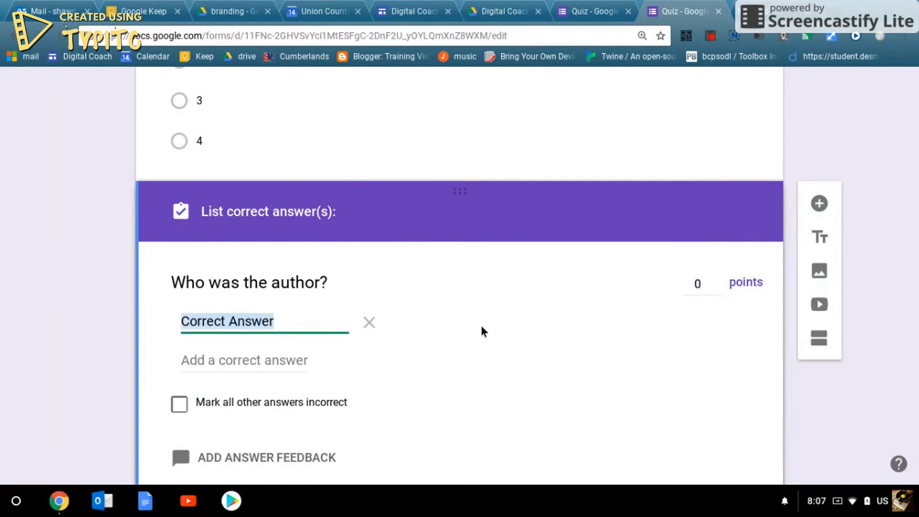
click(285, 358)
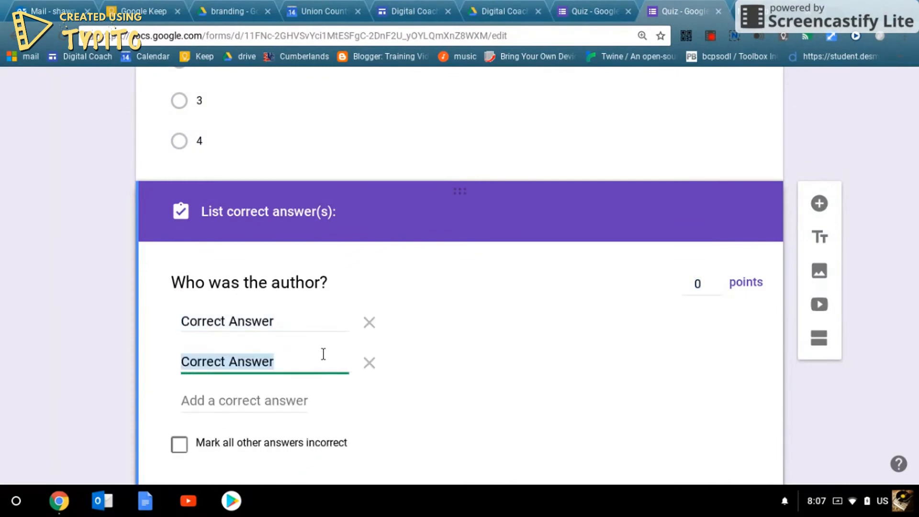
click(242, 410)
drag(279, 322, 177, 323)
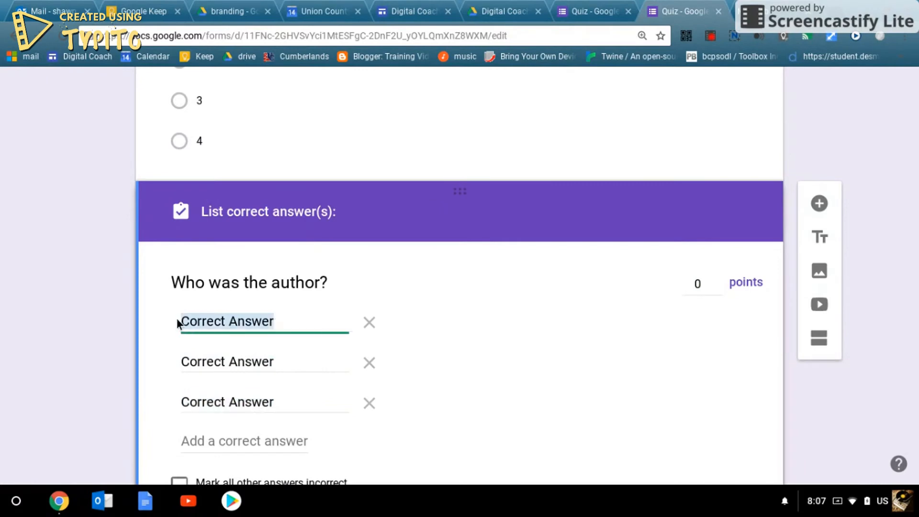
text(Mr SMith)
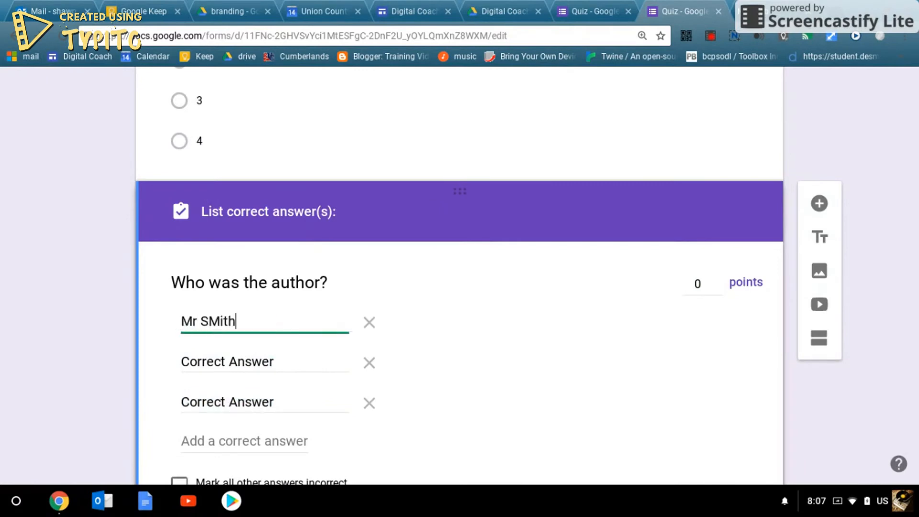
key(Tab)
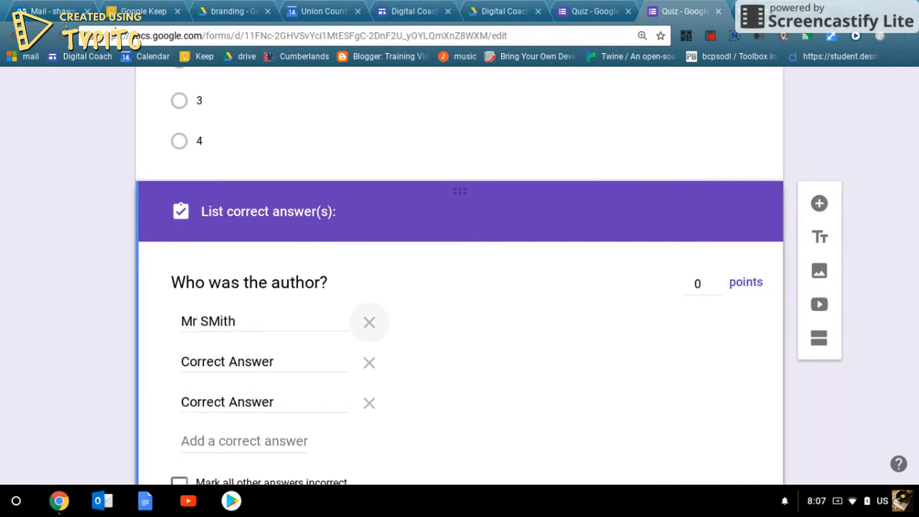
key(shift+Tab)
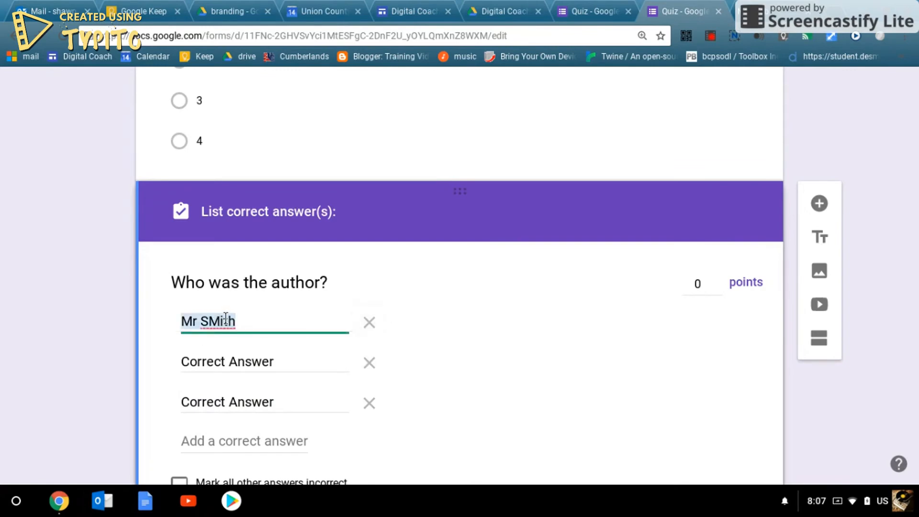
click(224, 321)
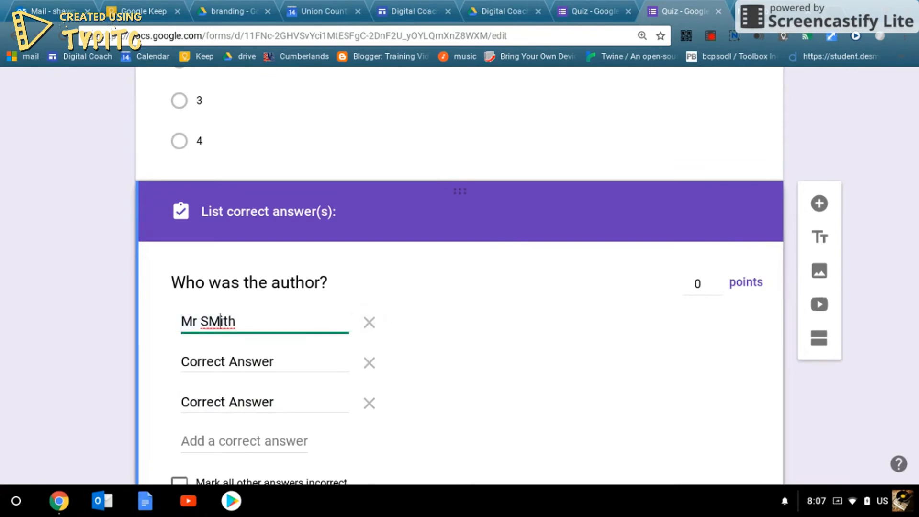
key(BackSpace)
text(m)
- Enter 'Smith' and 'Tom Smith' as the second and third correct answers
click(192, 359)
text(Smi)
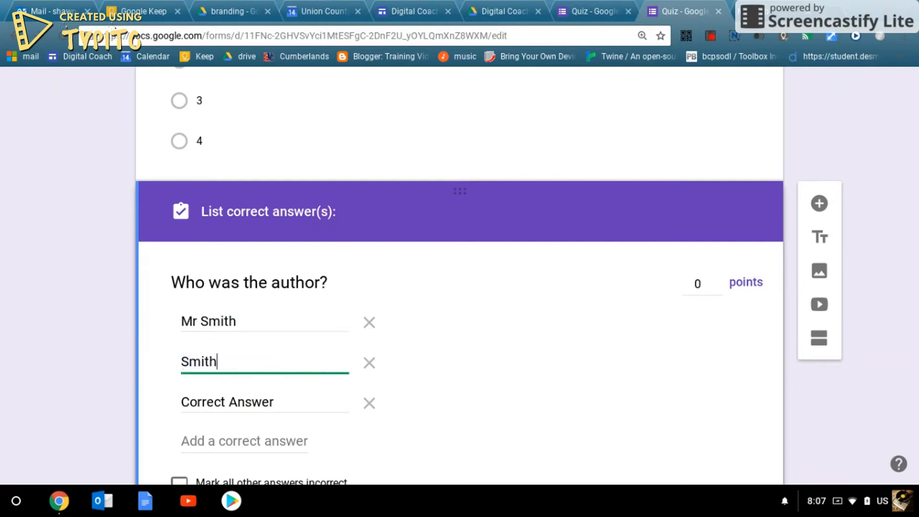
text(th)
click(190, 396)
text(To)
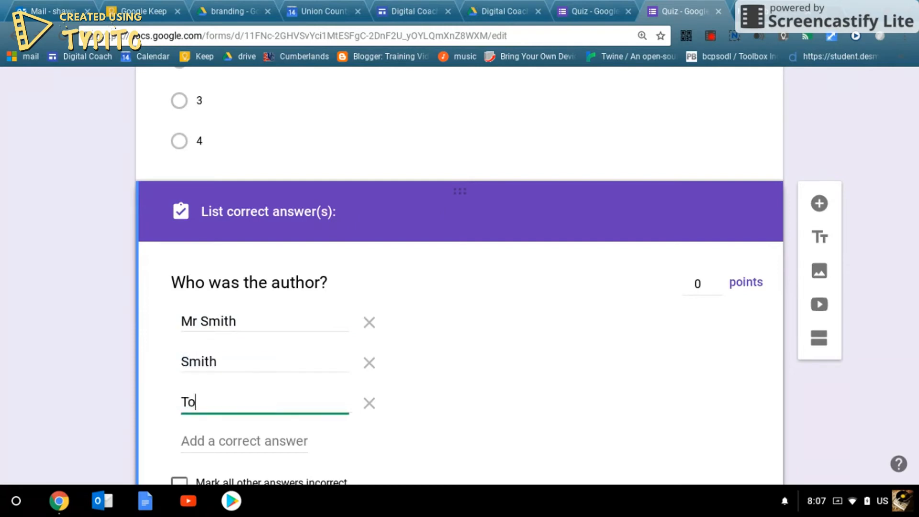
text(m SMith)
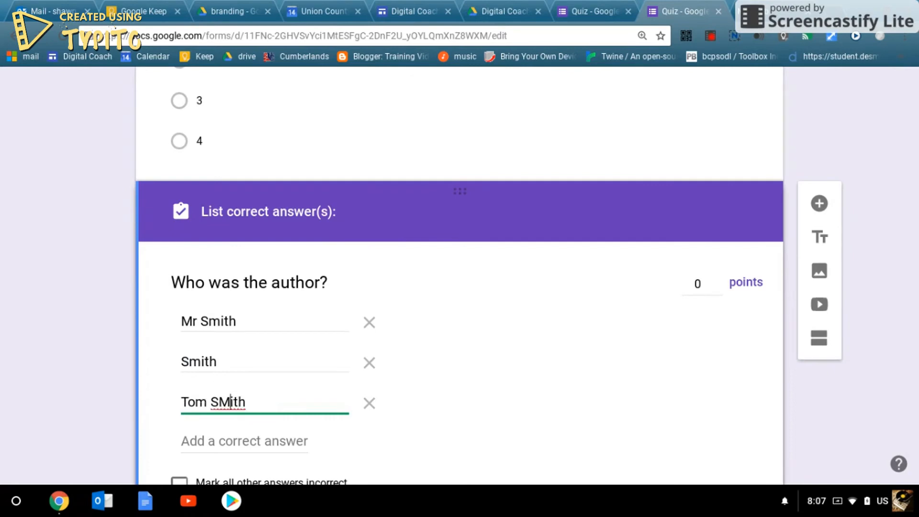
key(BackSpace)
text(m)
click(524, 426)
- Turn on 'Mark all other answers incorrect' for the author question
scroll(524, 427, down, 2)
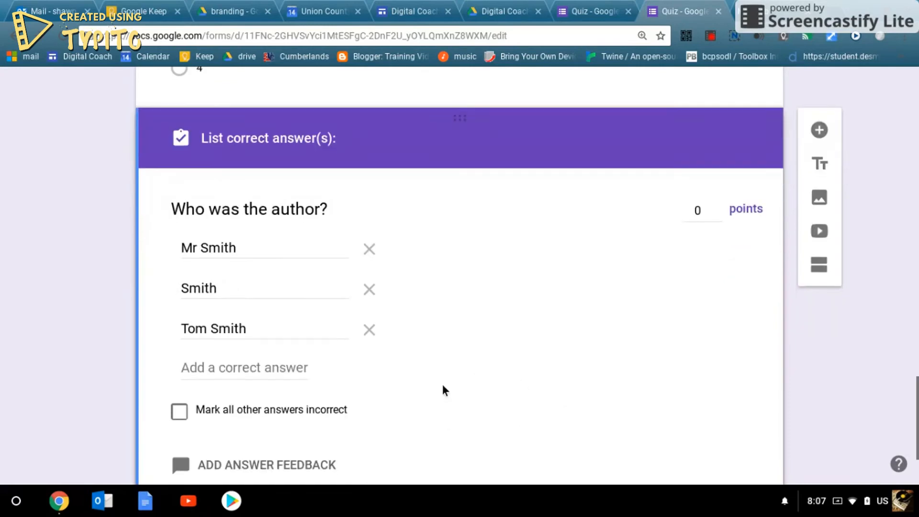
click(186, 410)
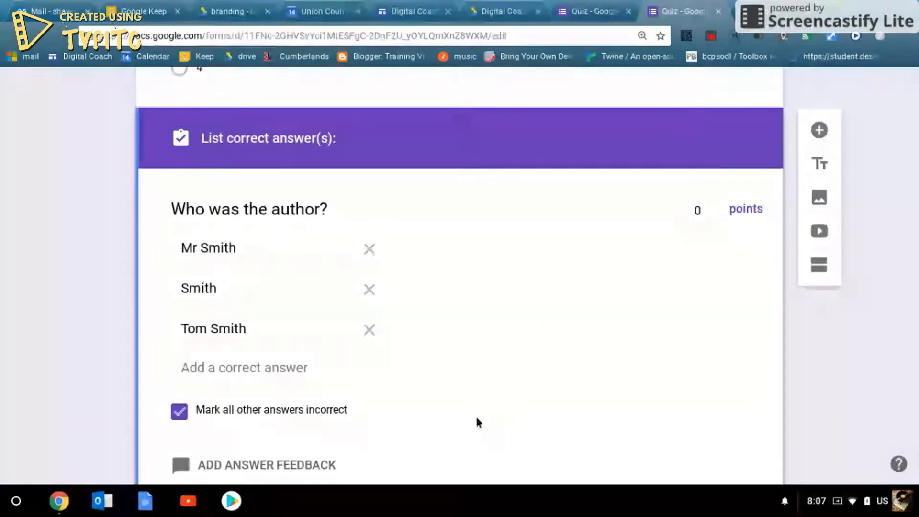
scroll(593, 415, down, 2)
scroll(575, 392, down, 1)
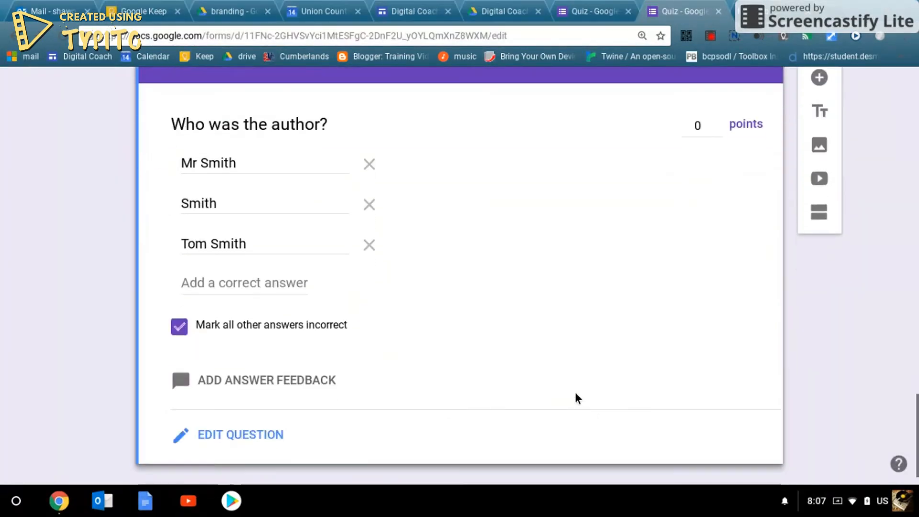
scroll(575, 391, up, 2)
scroll(429, 355, down, 2)
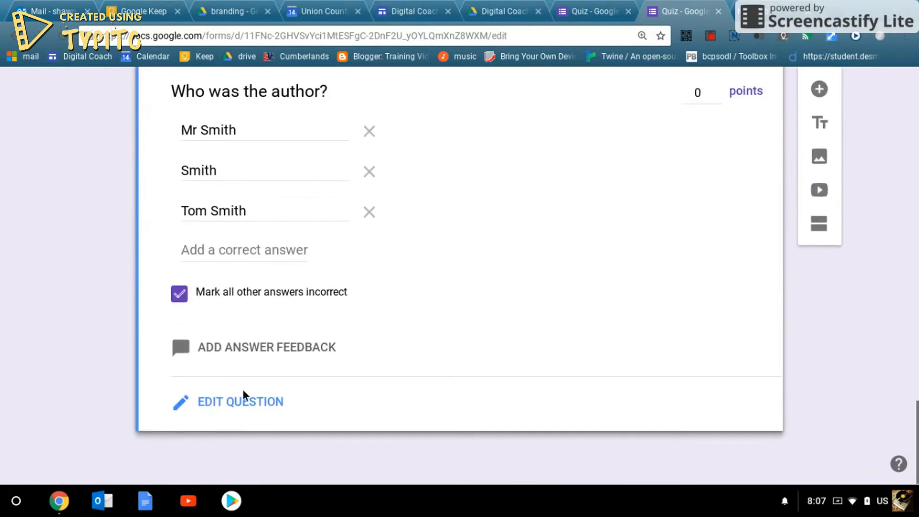
- Leave the author answer key and add a new question set to Paragraph type
click(220, 404)
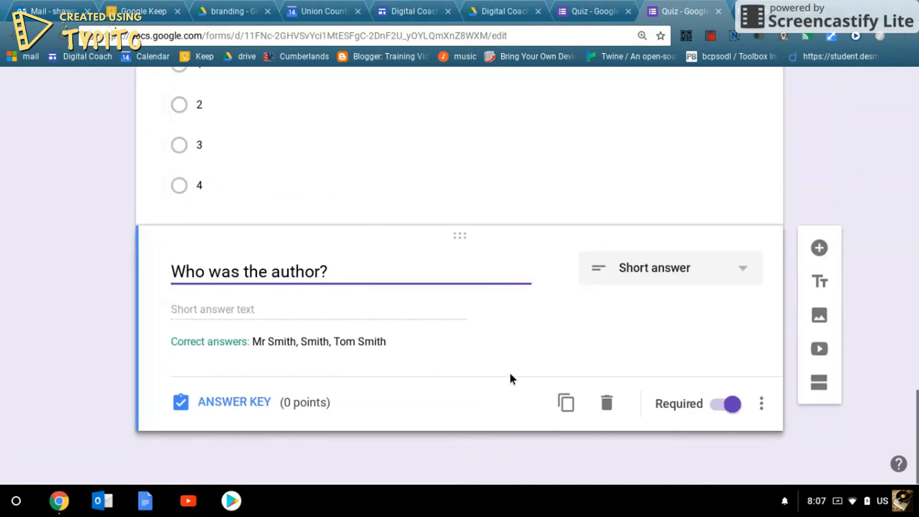
click(819, 248)
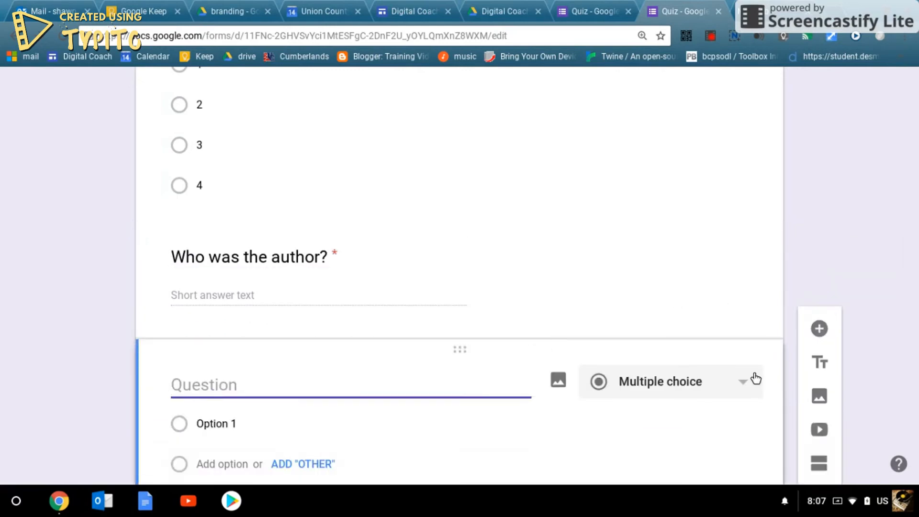
click(751, 378)
click(741, 392)
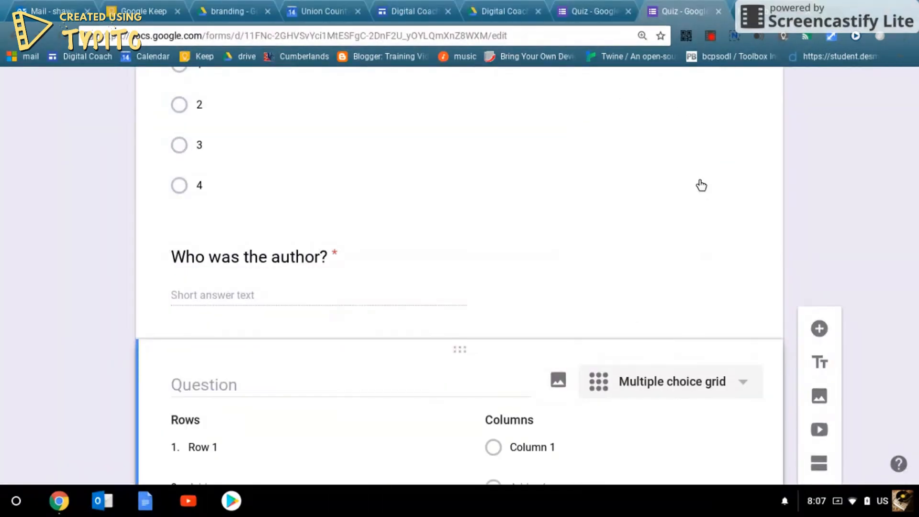
click(718, 382)
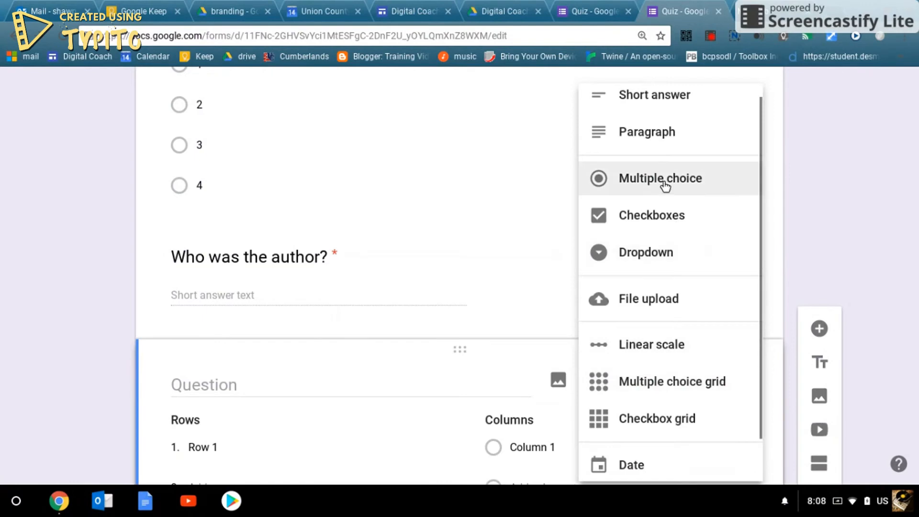
click(652, 151)
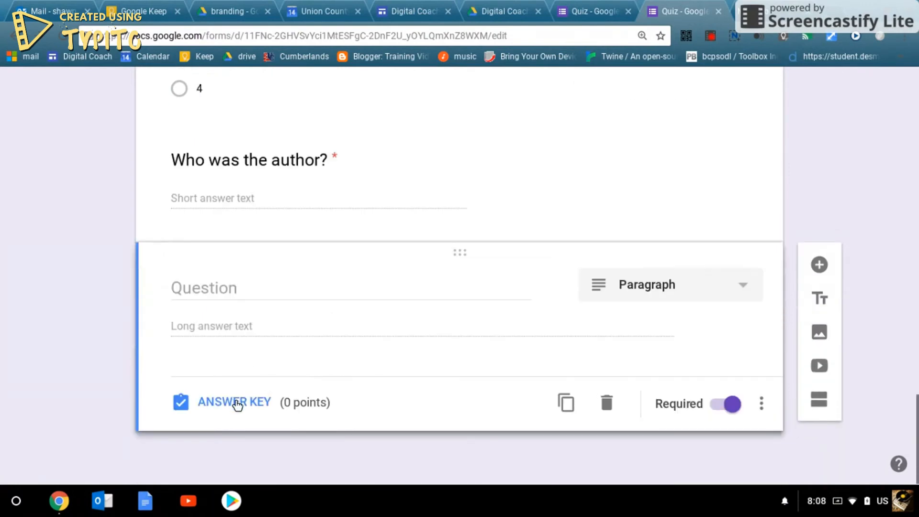
- Check the paragraph question's answer key, then return to editing the question
click(237, 402)
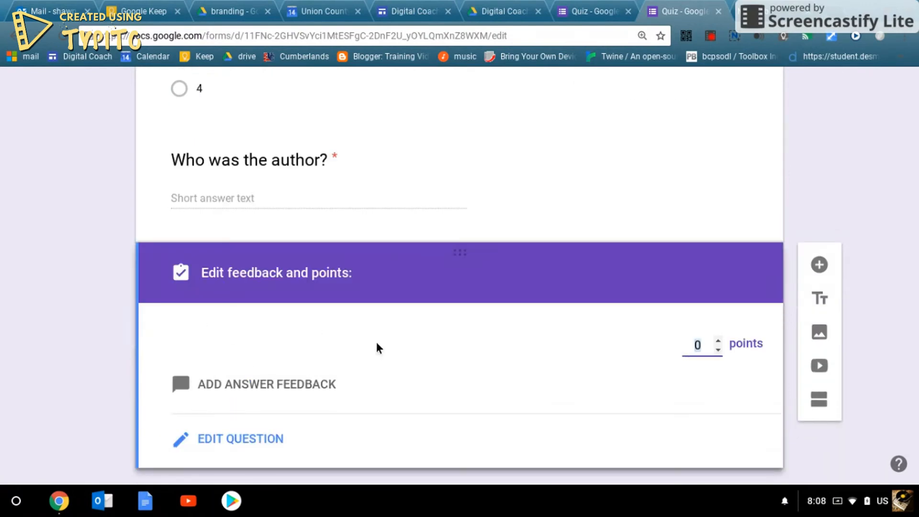
scroll(328, 362, down, 1)
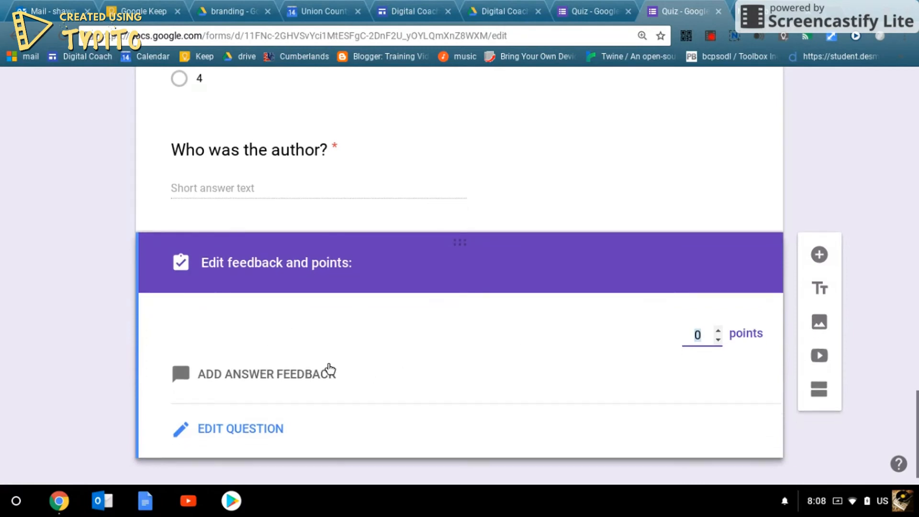
scroll(328, 362, up, 1)
scroll(375, 309, up, 4)
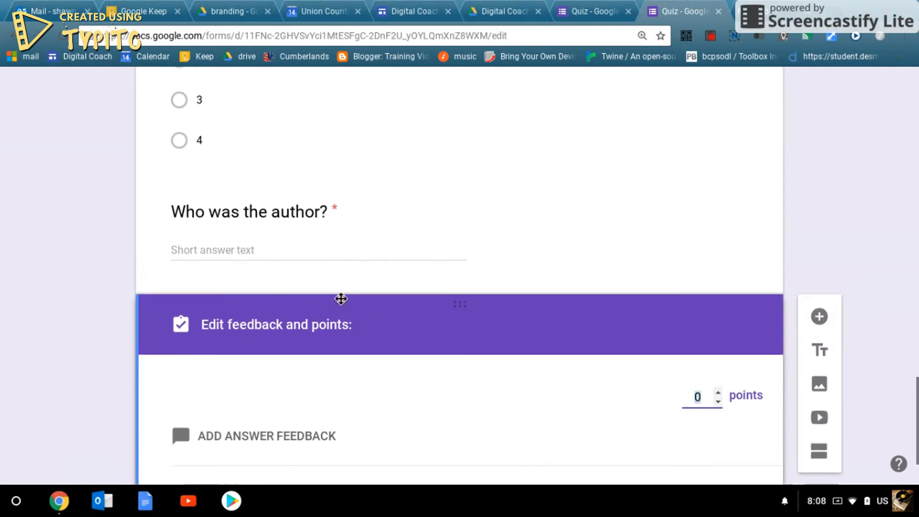
scroll(380, 335, down, 5)
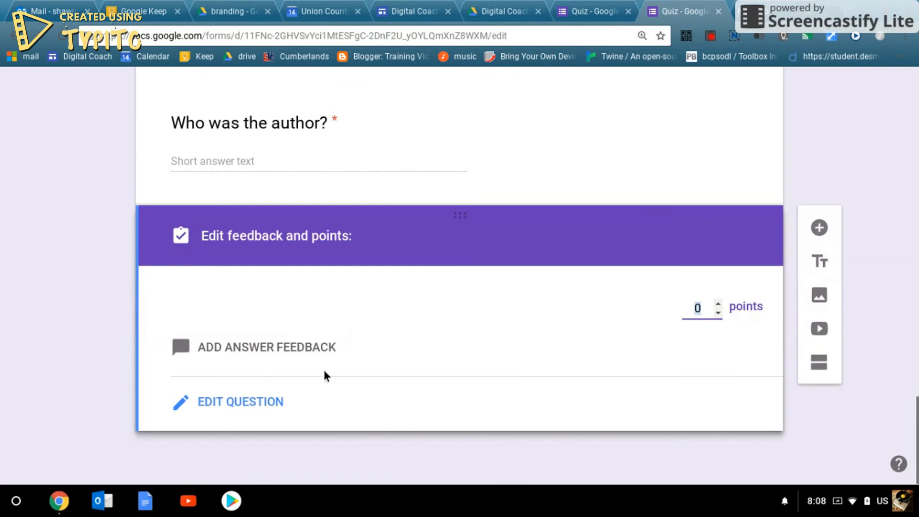
click(224, 406)
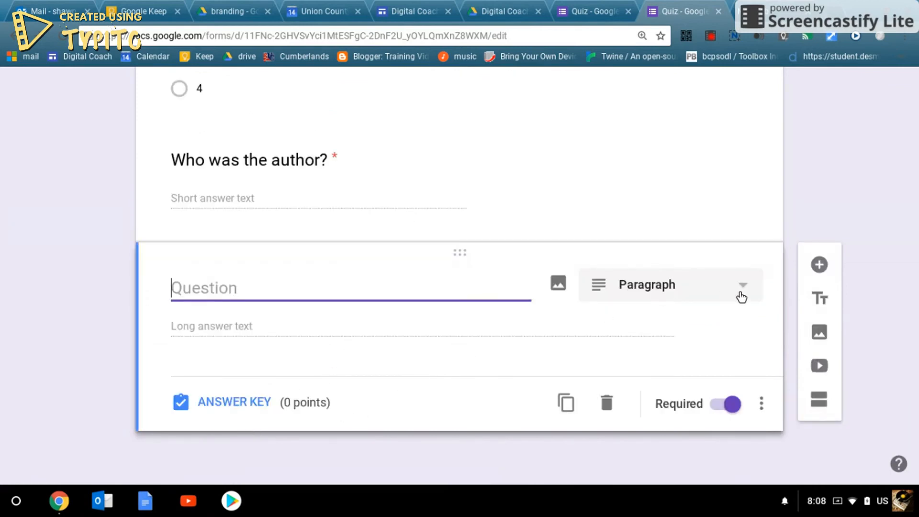
scroll(427, 282, up, 5)
scroll(426, 282, down, 5)
click(685, 289)
- Make the new question multiple choice and search images for 'slope'
click(689, 207)
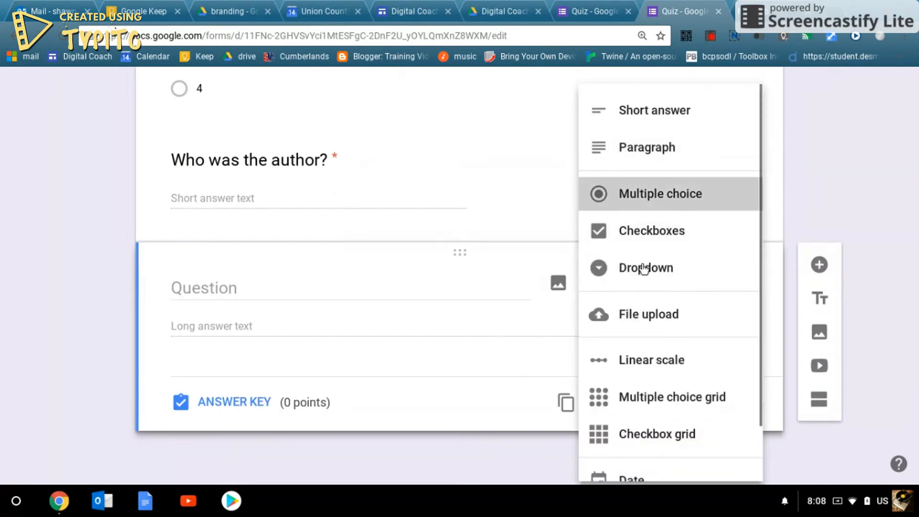
click(560, 285)
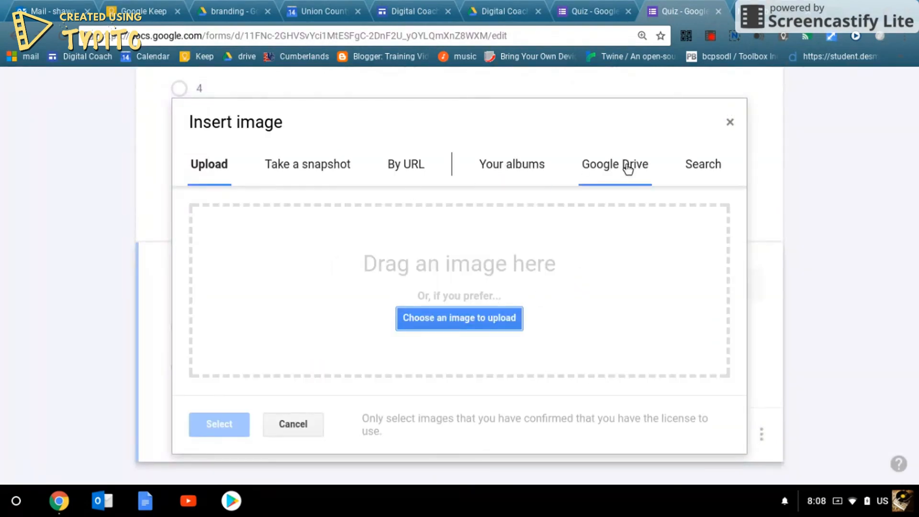
click(698, 167)
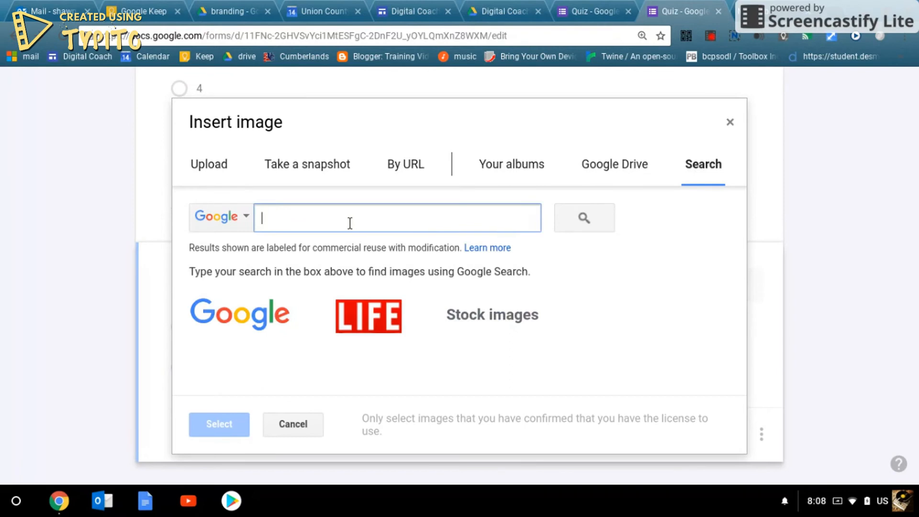
text(slope)
key(Return)
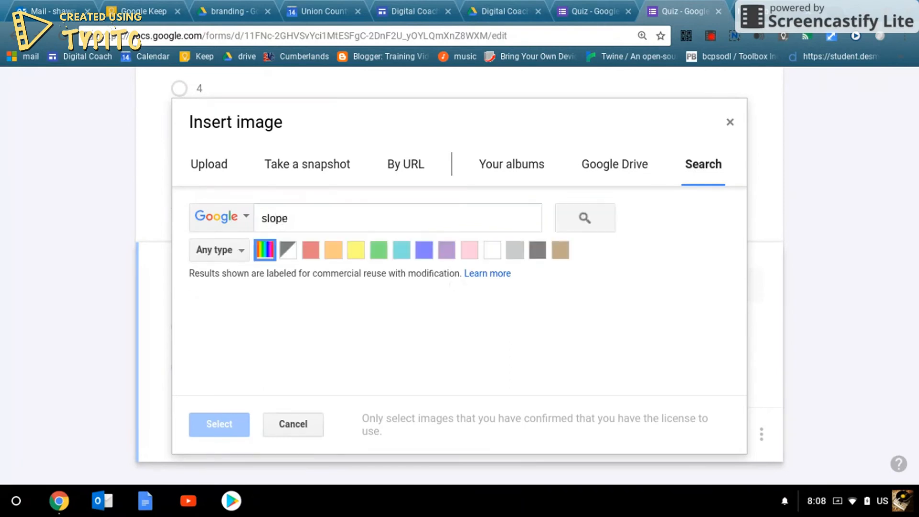
- Insert the y=3x-2 graph image from the search results into the question
scroll(382, 284, down, 1)
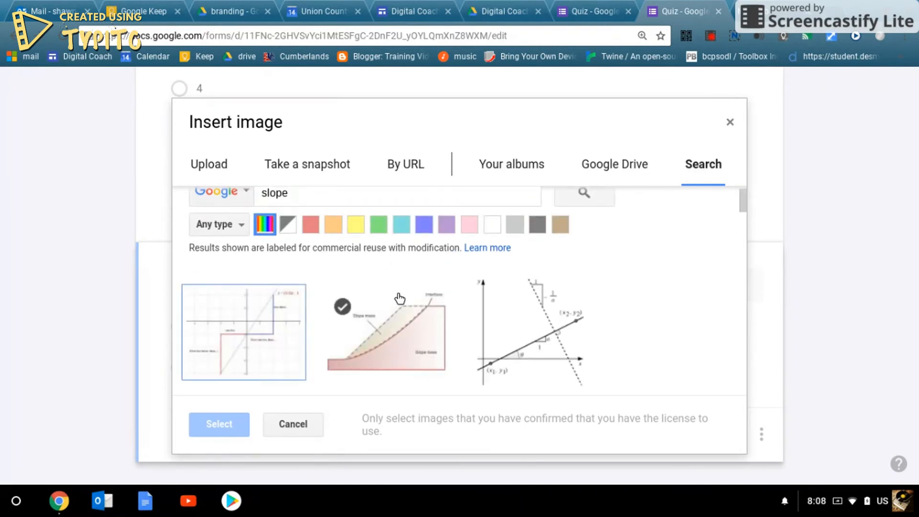
scroll(425, 313, down, 5)
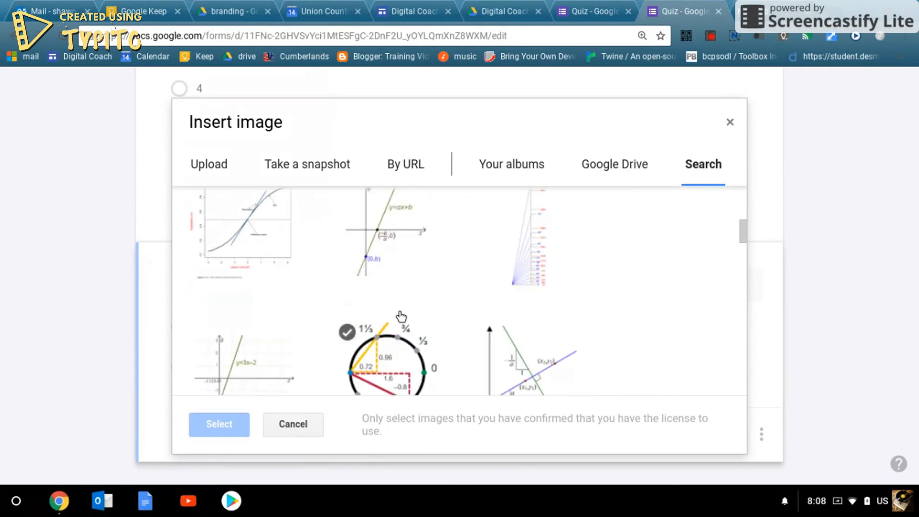
scroll(359, 316, down, 3)
scroll(240, 225, up, 1)
click(242, 243)
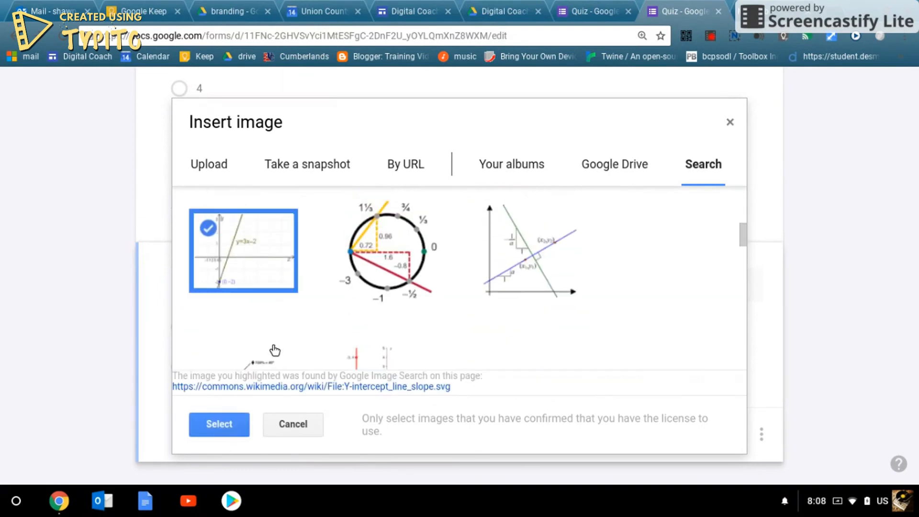
click(246, 423)
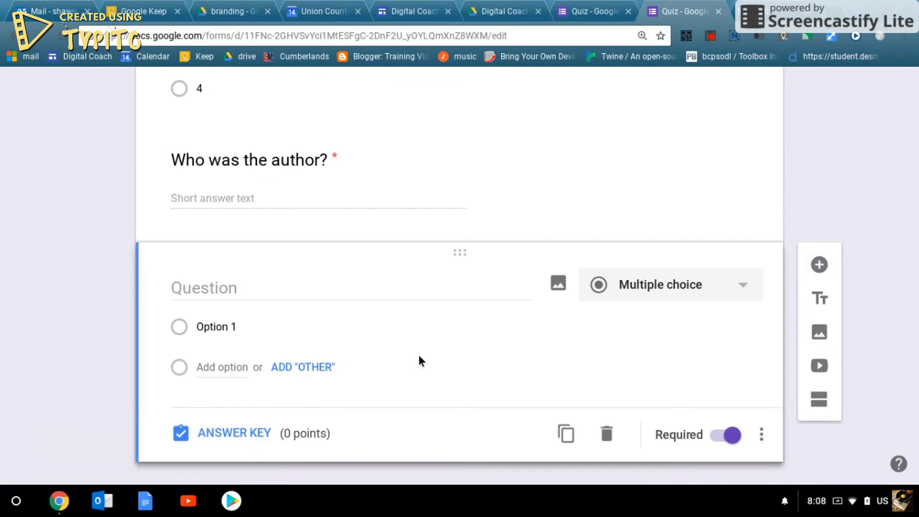
click(559, 287)
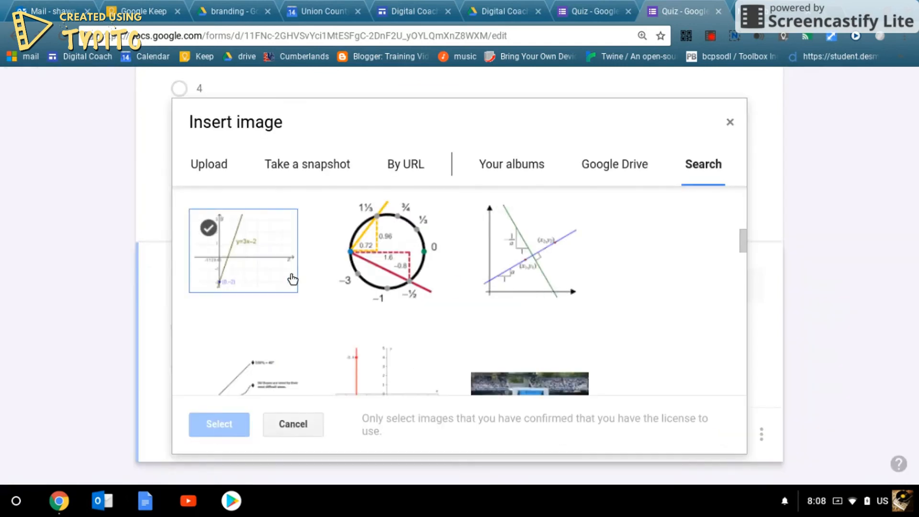
click(292, 277)
click(221, 427)
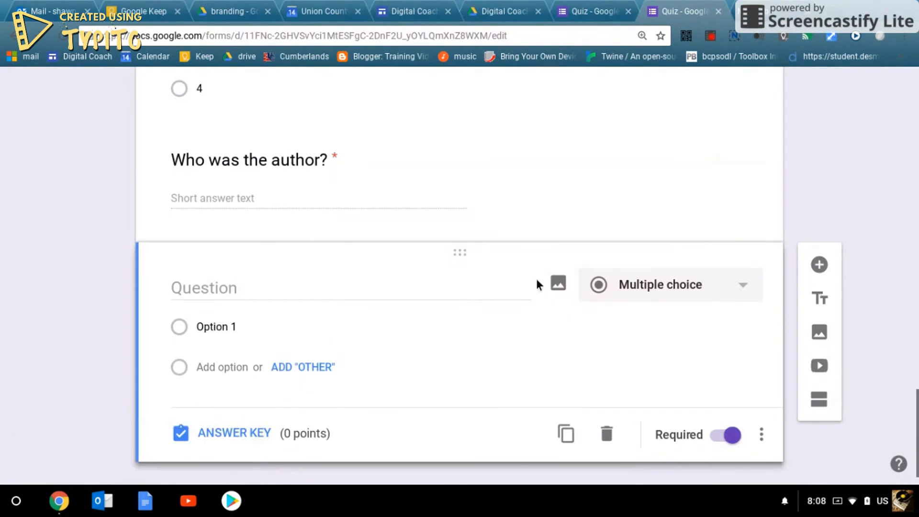
- Replace it with the undefined-slope graph and start the title 'What is the slop'
click(558, 281)
scroll(488, 316, down, 5)
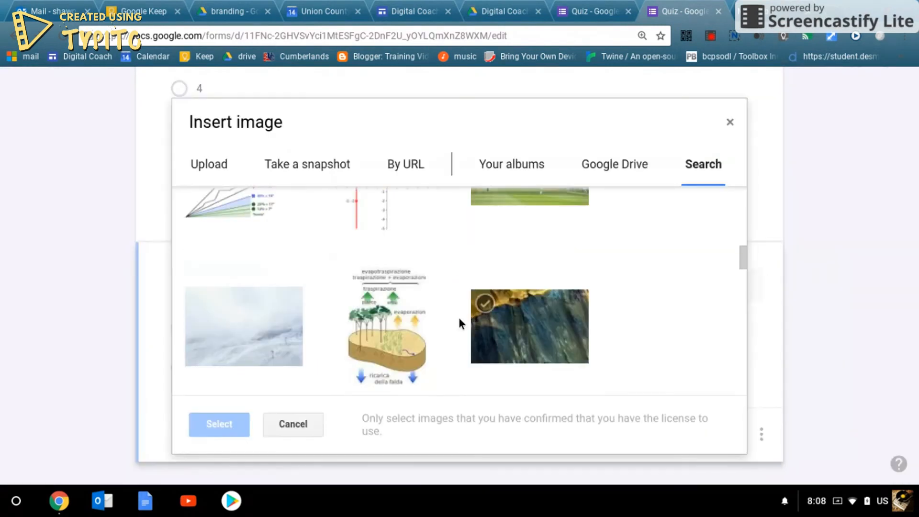
scroll(458, 318, up, 2)
click(361, 243)
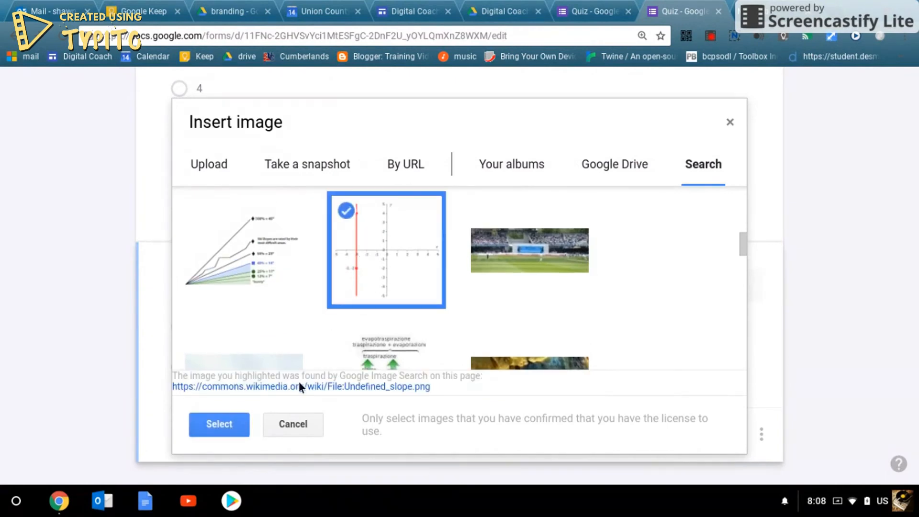
click(223, 424)
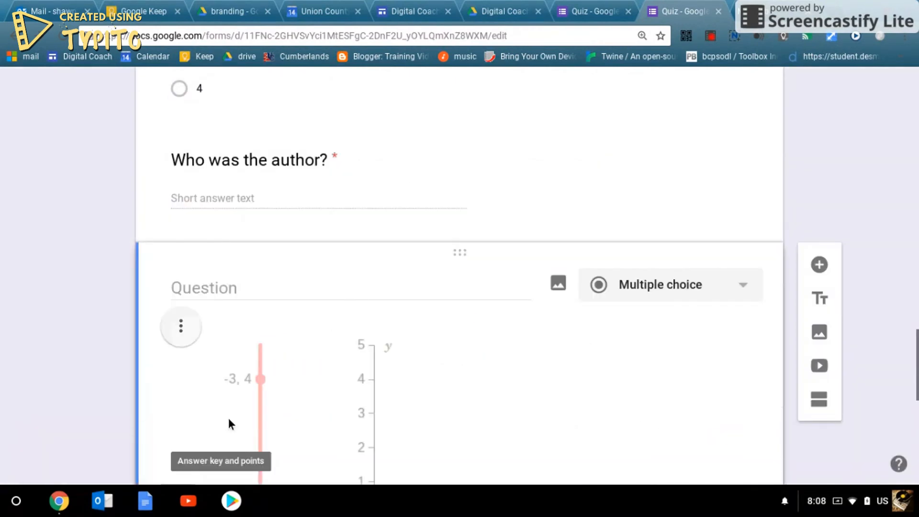
scroll(447, 332, down, 4)
scroll(471, 297, up, 1)
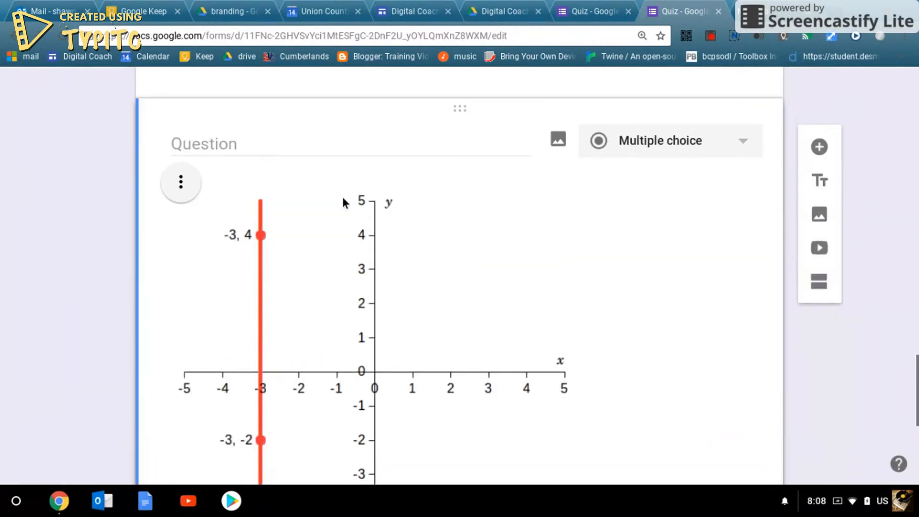
click(266, 145)
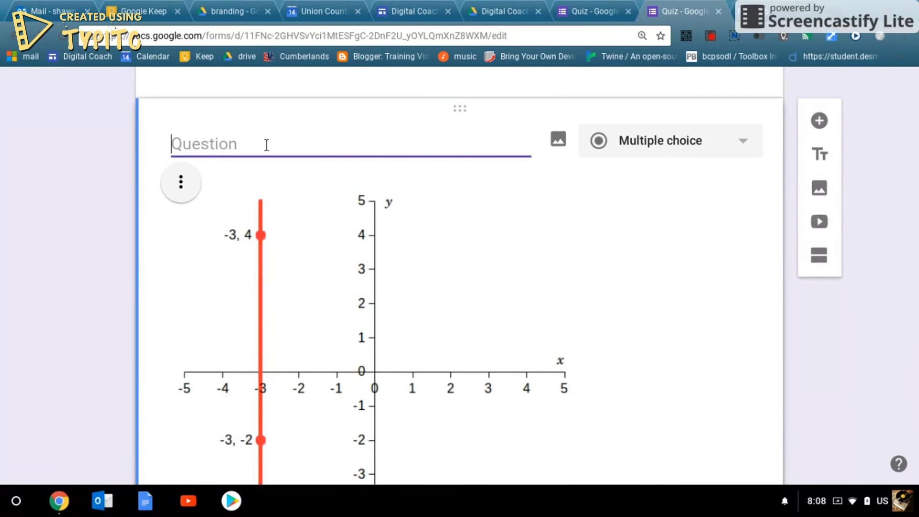
text(What is th)
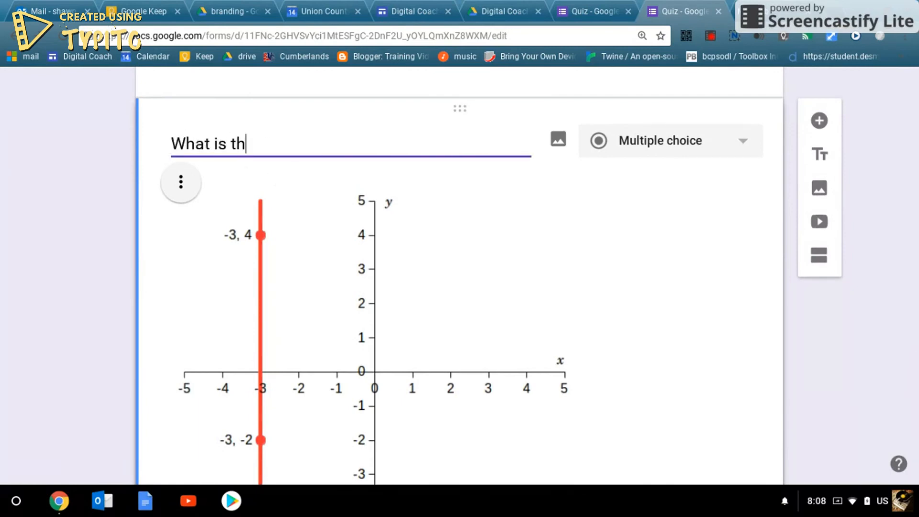
text(e slope?)
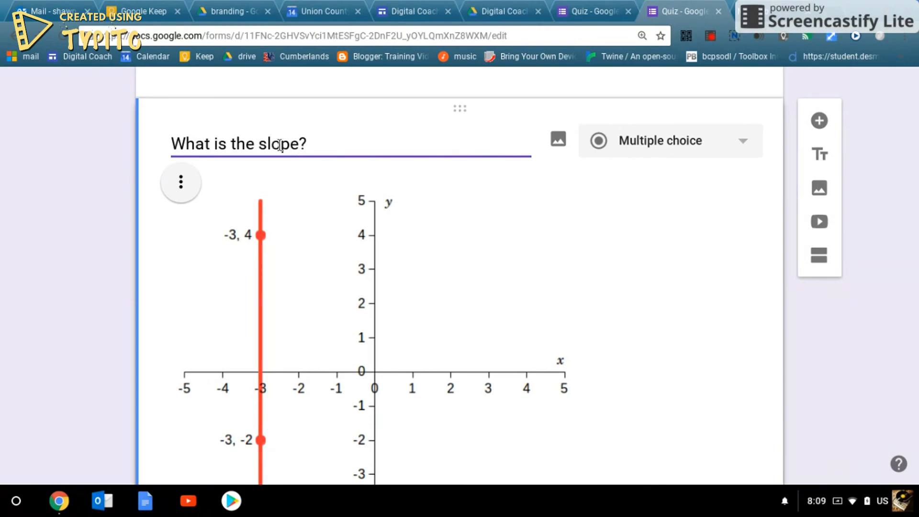
- Enter the answer choices 0, Undefined, 1/2 and 2 beneath the slope graph
scroll(334, 311, down, 6)
click(225, 338)
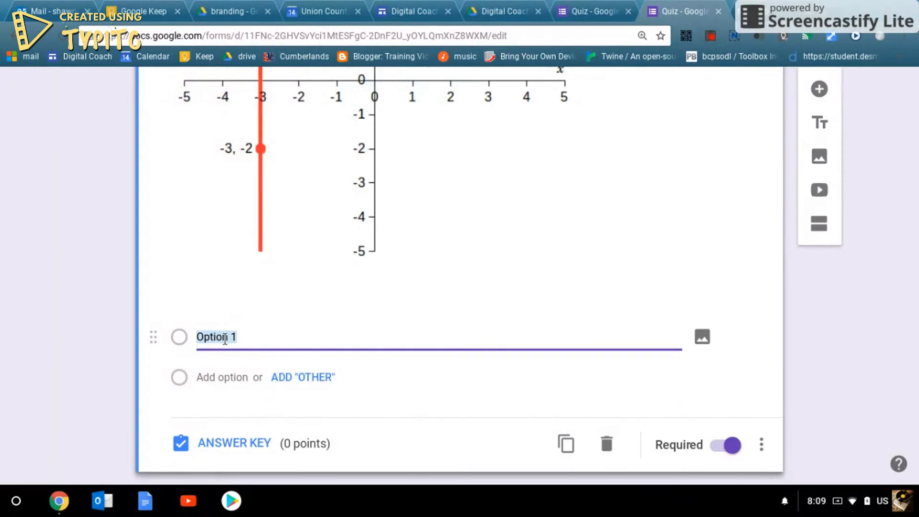
text(0)
key(Return)
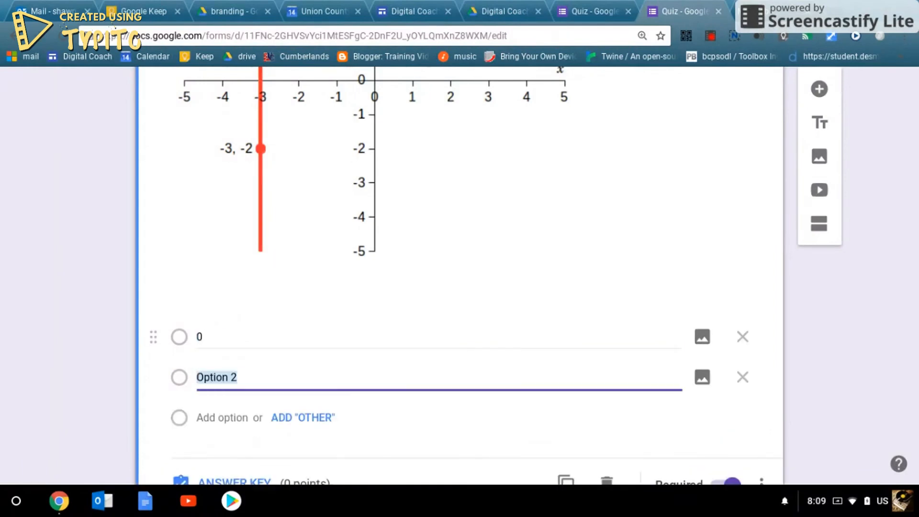
text(Undefined)
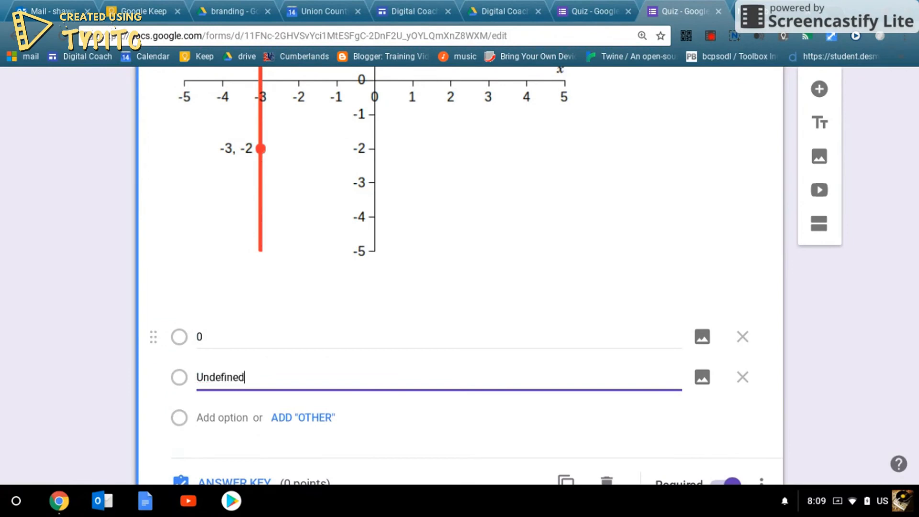
key(Return)
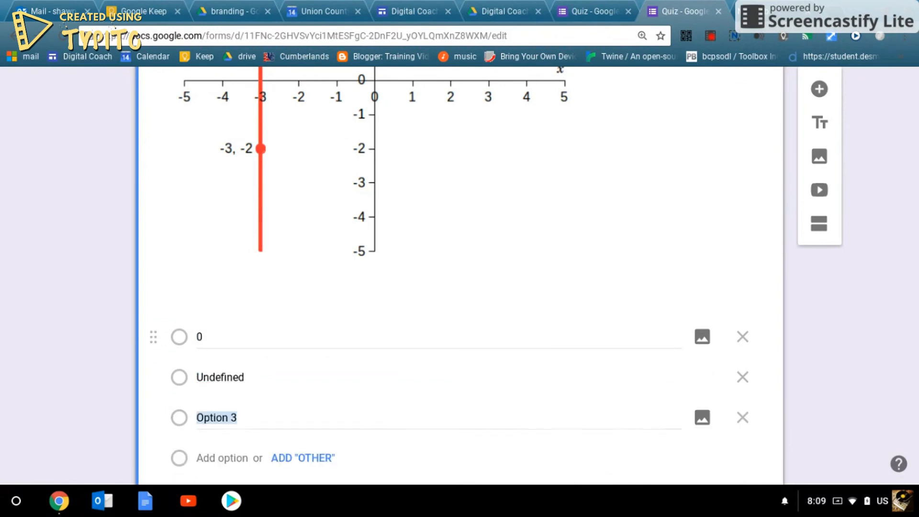
text(1/2)
key(Return)
text(2)
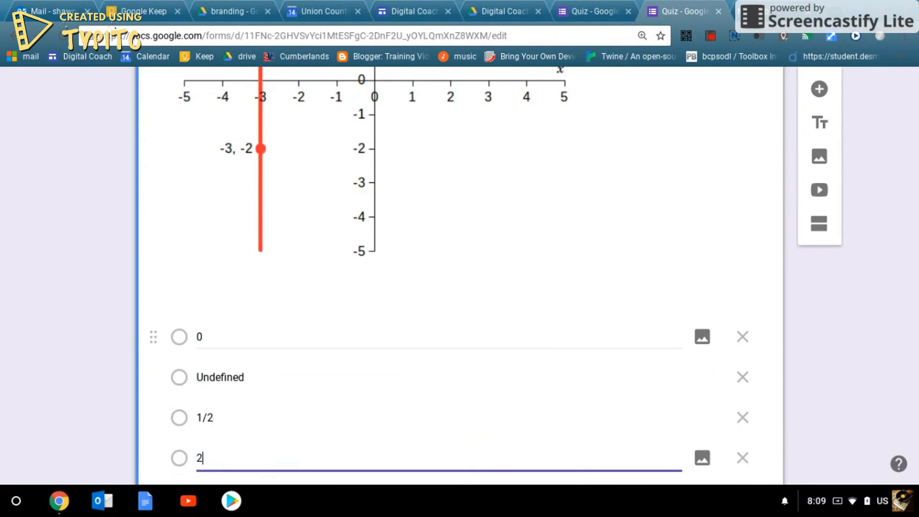
scroll(295, 328, up, 1)
scroll(289, 349, down, 4)
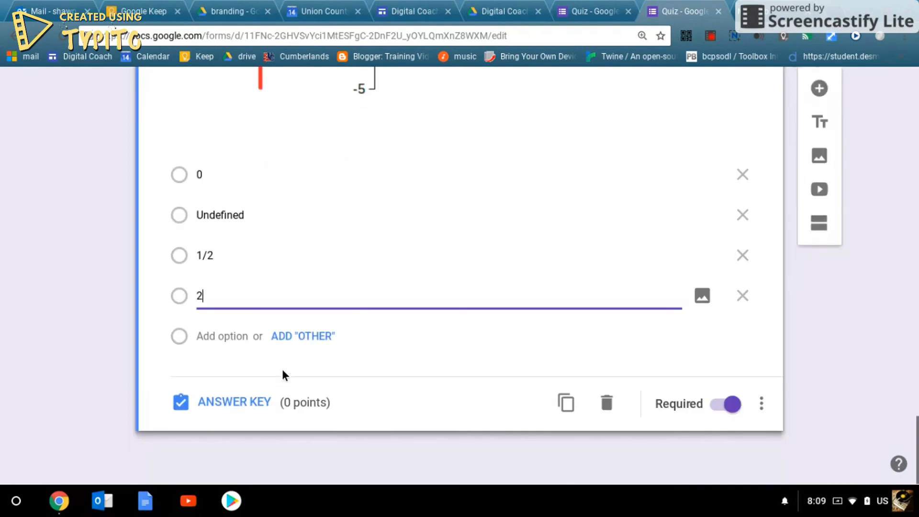
scroll(292, 335, up, 3)
scroll(301, 291, up, 4)
scroll(317, 323, down, 6)
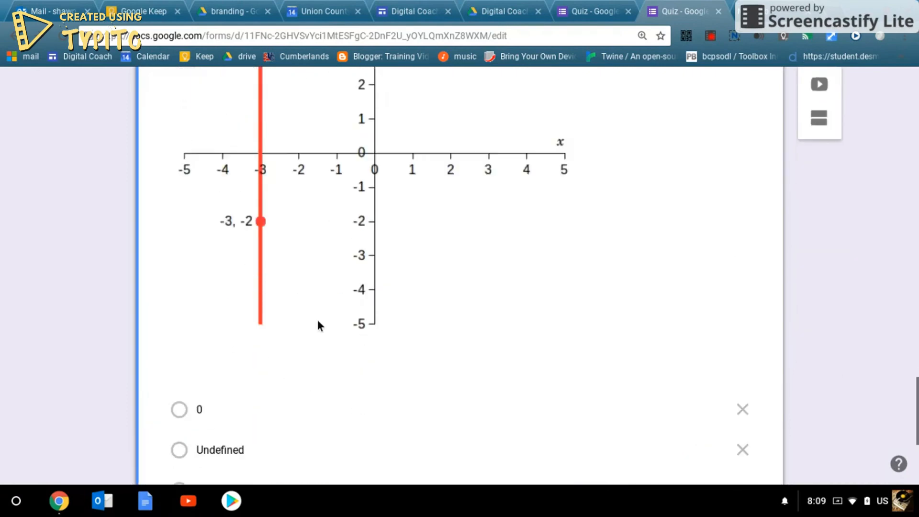
scroll(282, 349, up, 12)
scroll(282, 354, down, 4)
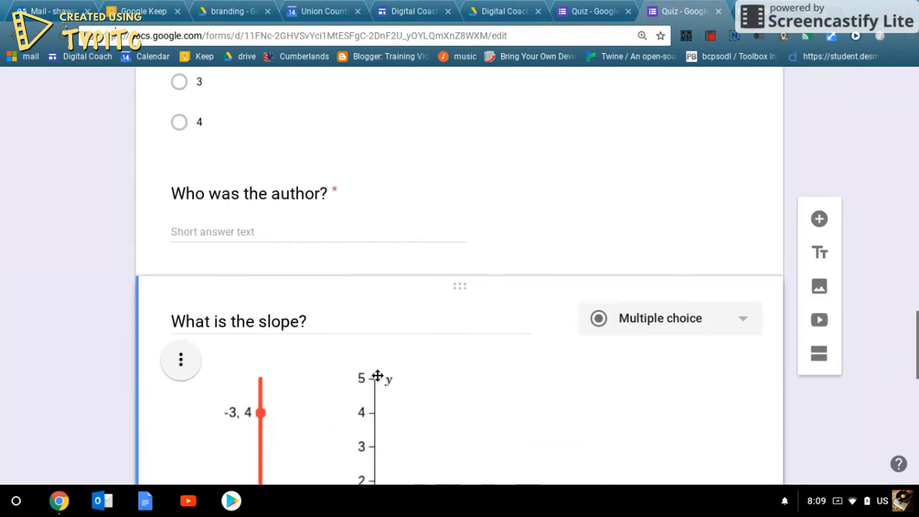
scroll(430, 372, down, 5)
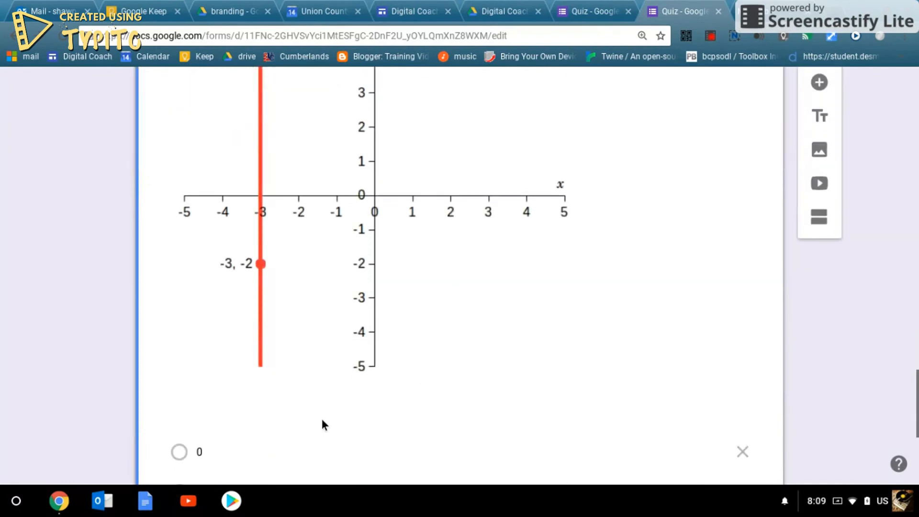
scroll(339, 416, down, 4)
scroll(316, 335, up, 4)
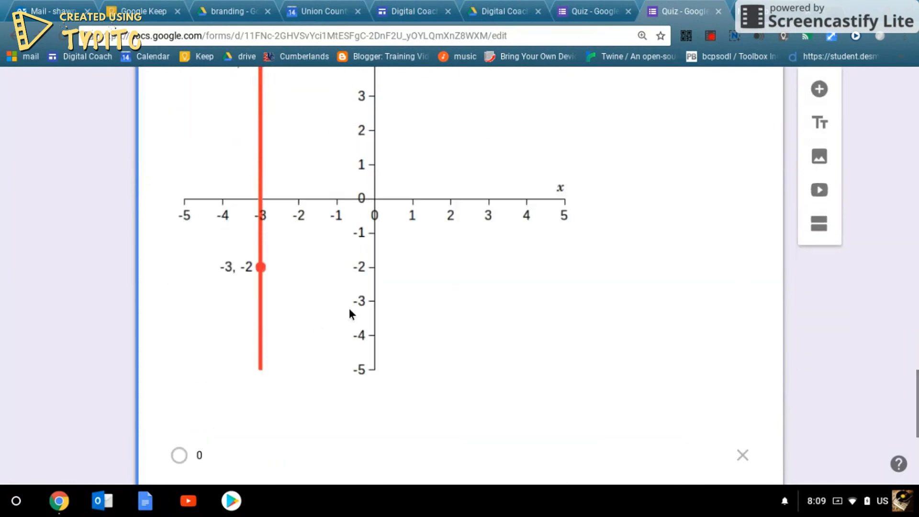
scroll(351, 309, up, 1)
scroll(558, 318, down, 7)
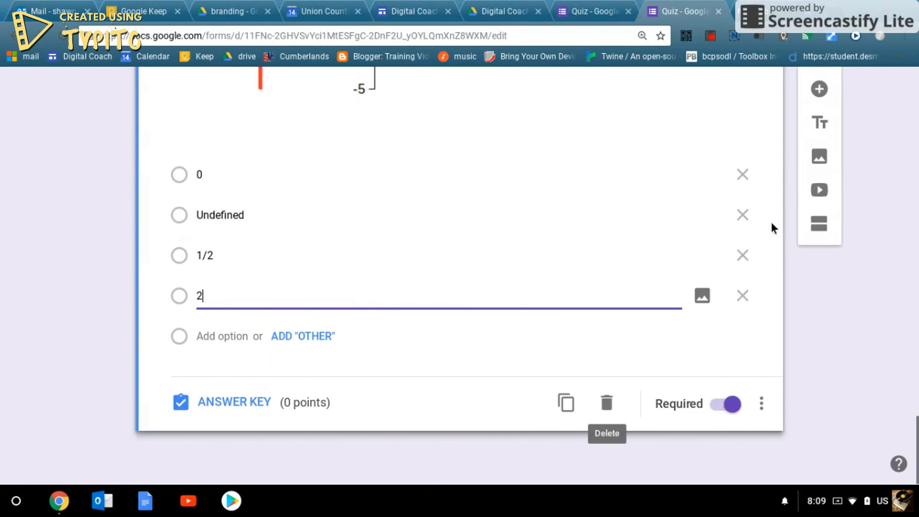
- Open the video picker's link option, then close it without adding a video
click(820, 191)
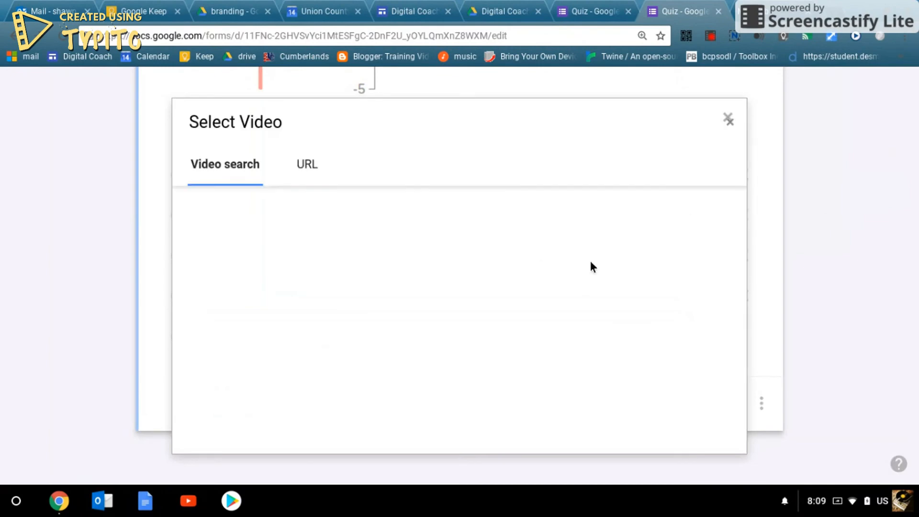
click(300, 179)
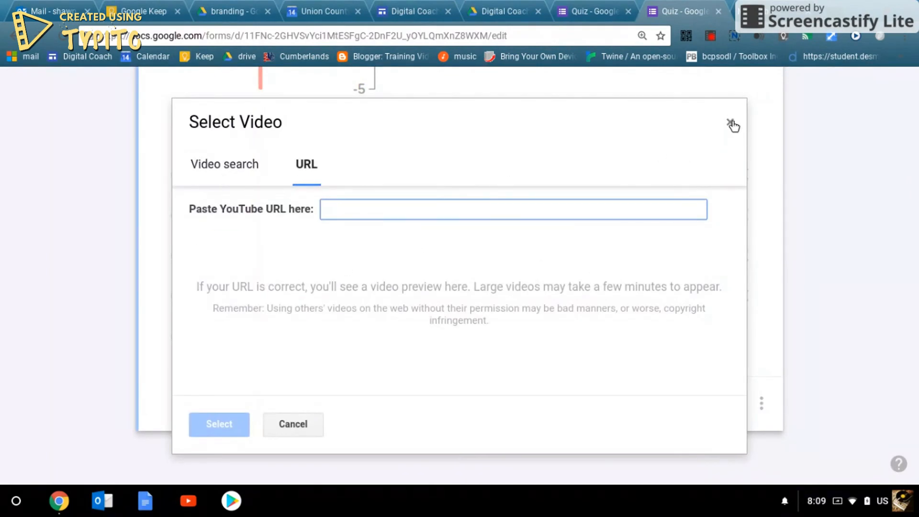
click(731, 124)
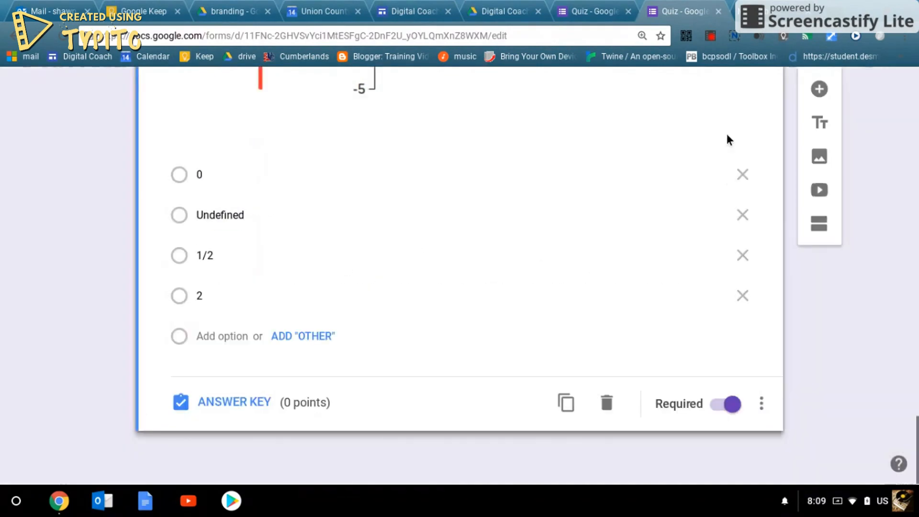
- Add an untitled title-and-description block after the slope question
click(819, 135)
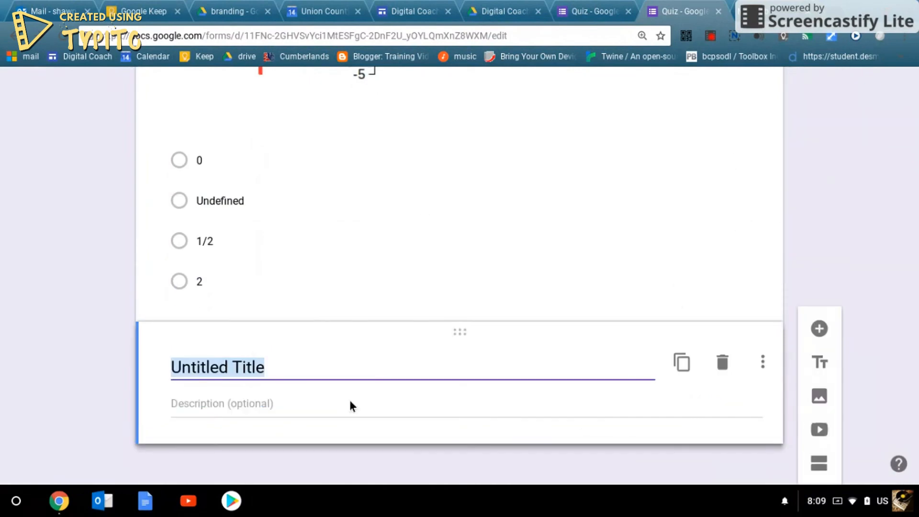
scroll(601, 421, down, 1)
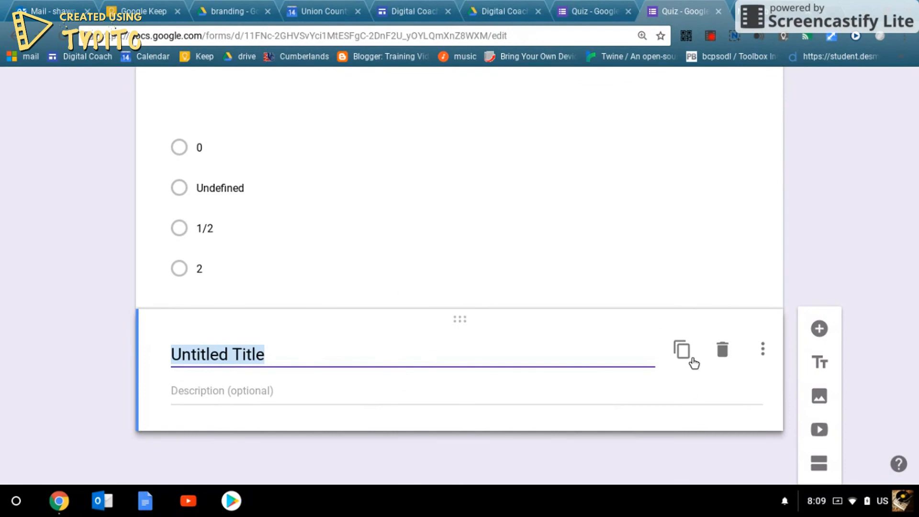
scroll(692, 388, up, 20)
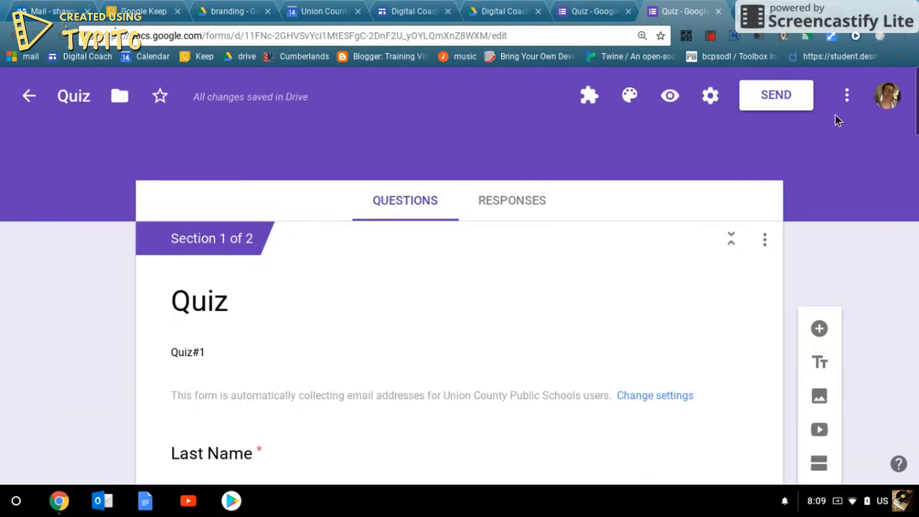
click(846, 97)
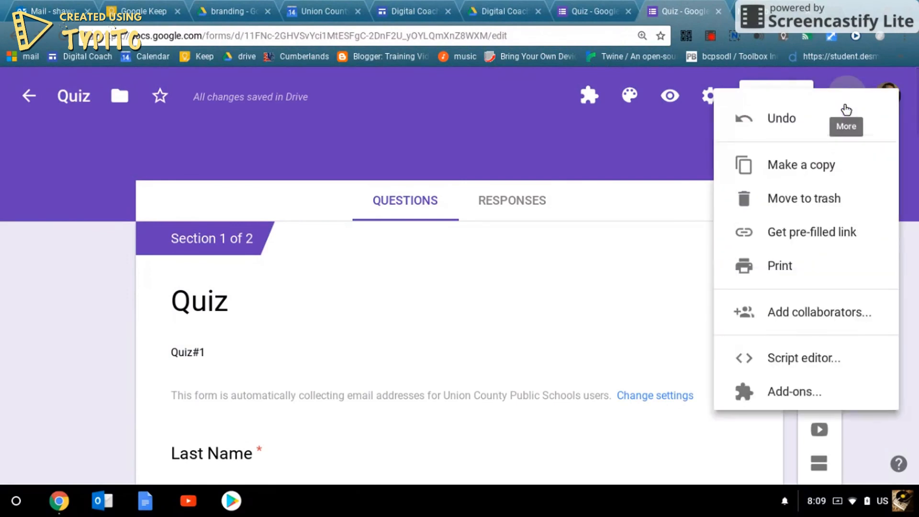
click(794, 441)
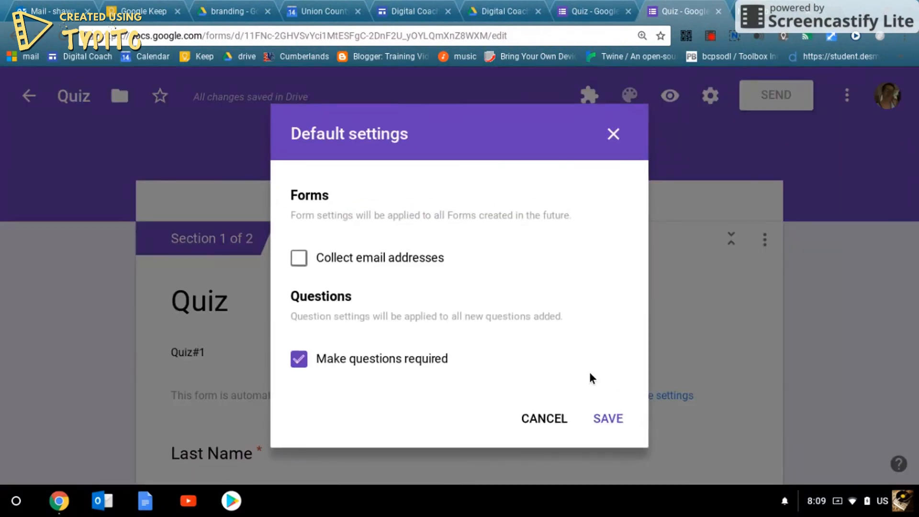
click(544, 417)
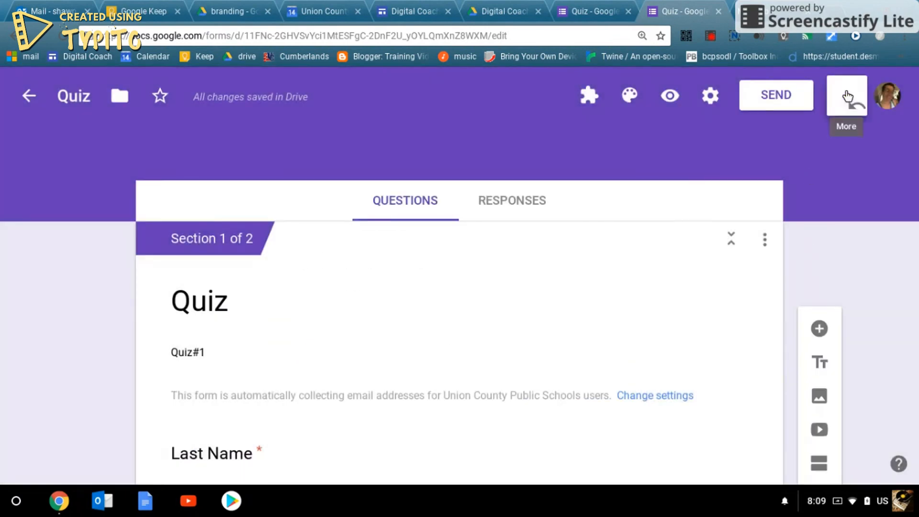
click(843, 95)
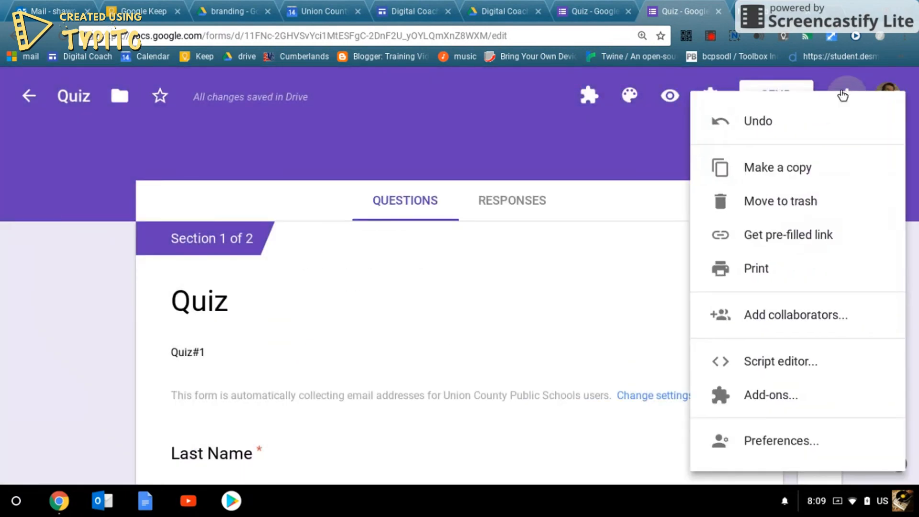
click(711, 91)
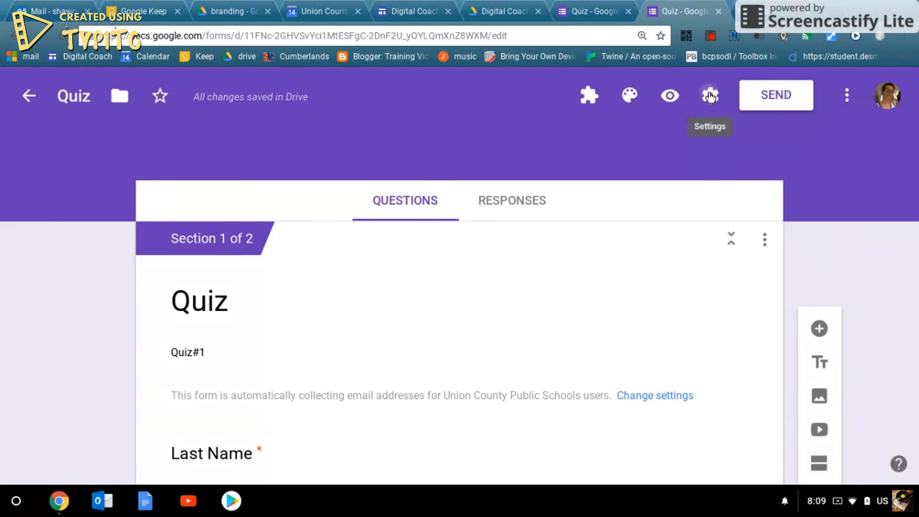
click(709, 96)
click(459, 186)
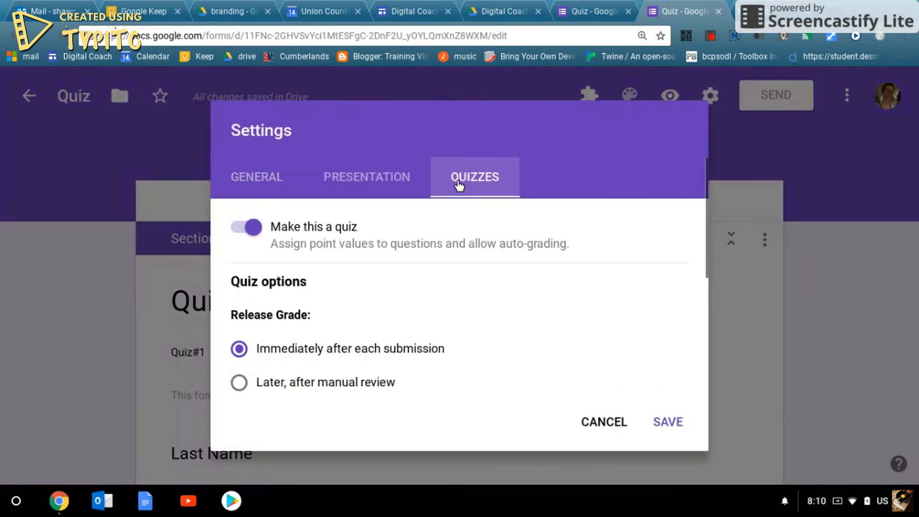
scroll(481, 253, down, 5)
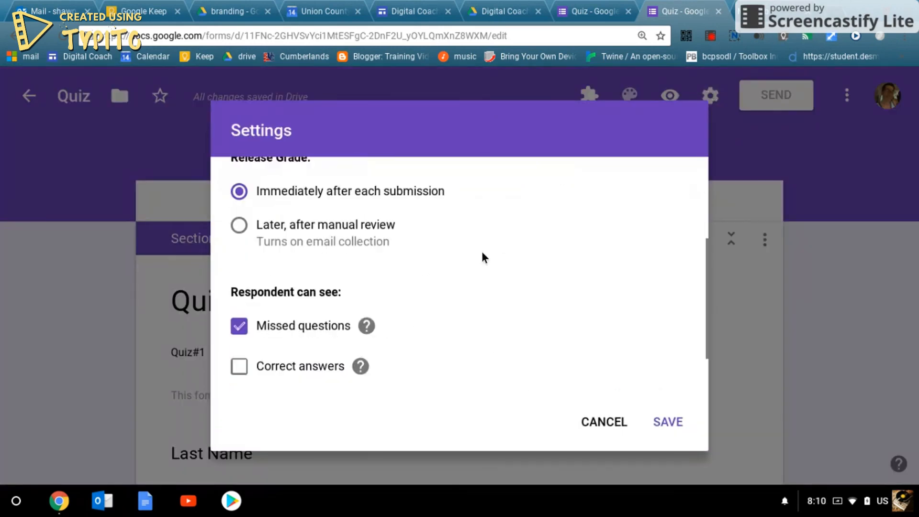
click(605, 429)
scroll(598, 380, down, 10)
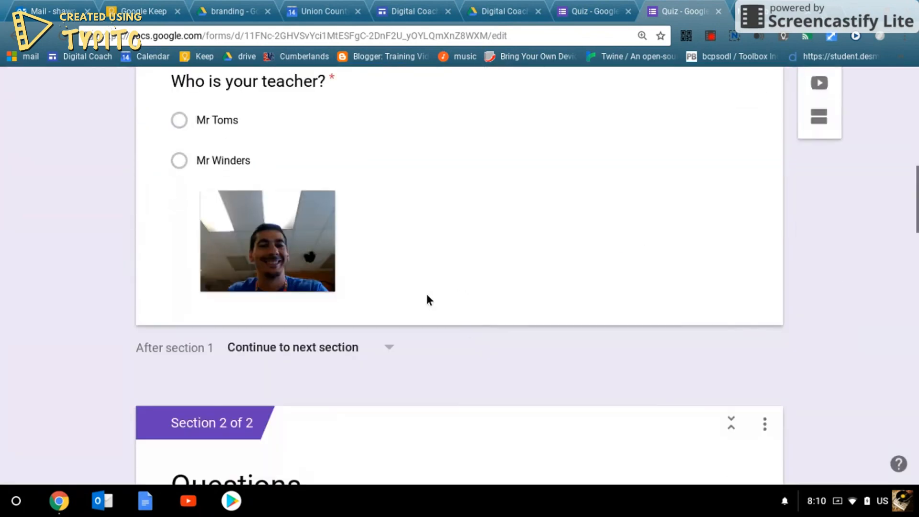
- Make 'What 1+3?' worth 25 points in its answer key, with 4 correct
scroll(427, 296, down, 7)
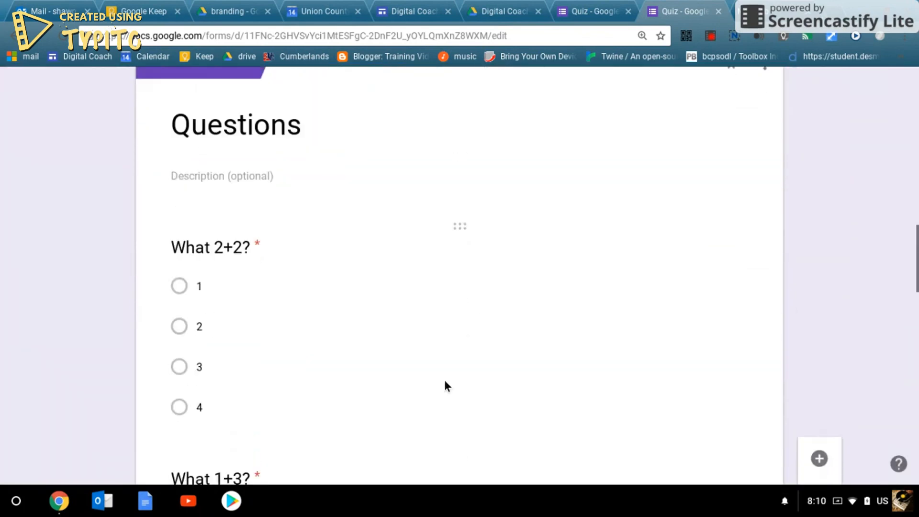
scroll(318, 324, up, 1)
scroll(283, 342, down, 5)
click(293, 187)
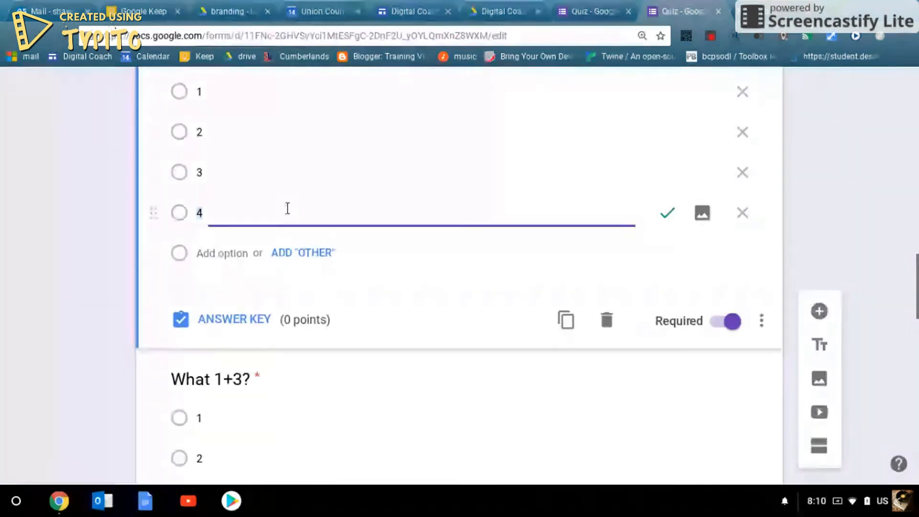
scroll(397, 301, up, 8)
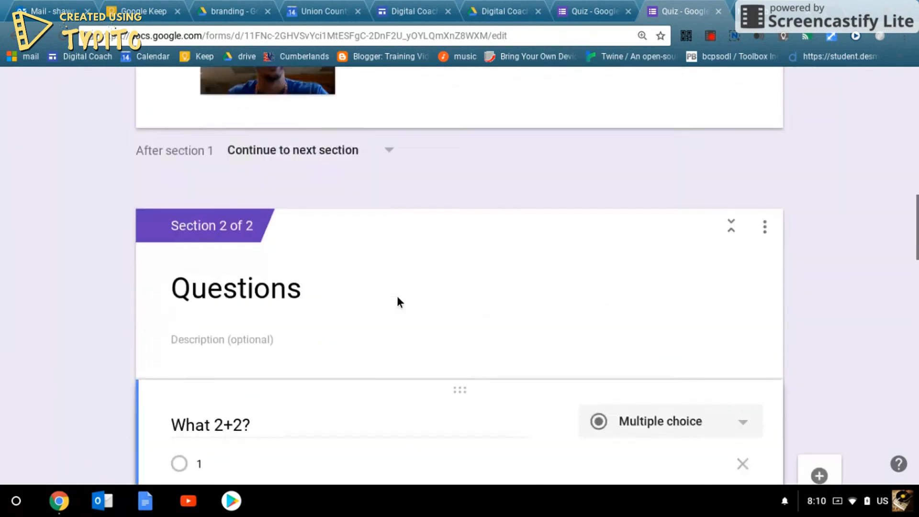
scroll(398, 301, up, 4)
scroll(397, 301, down, 8)
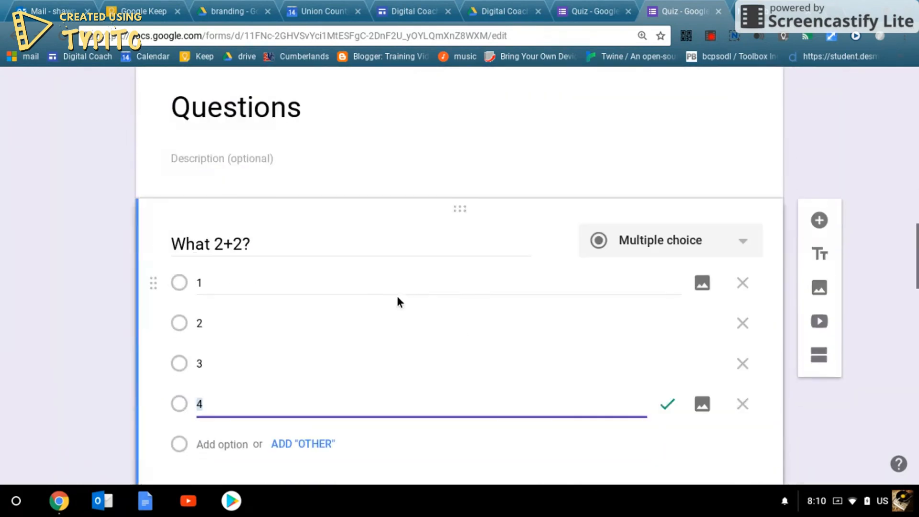
scroll(397, 296, down, 10)
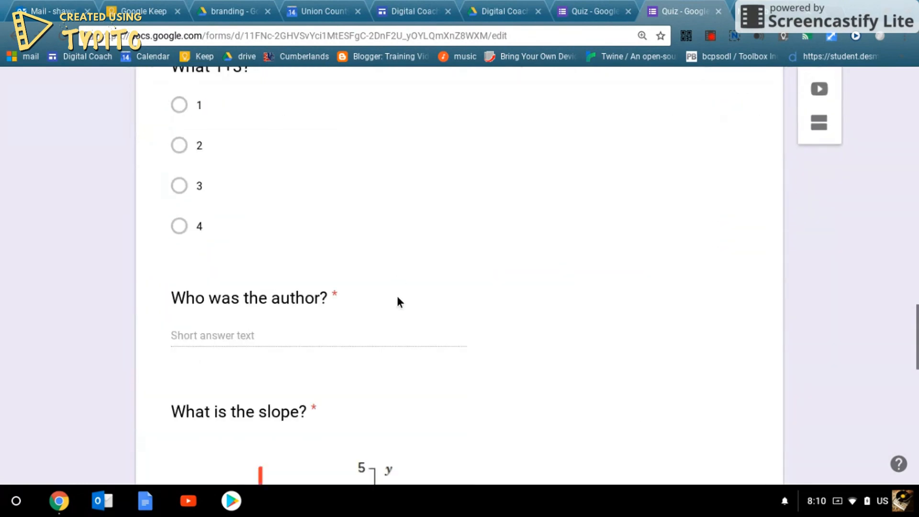
scroll(397, 297, down, 11)
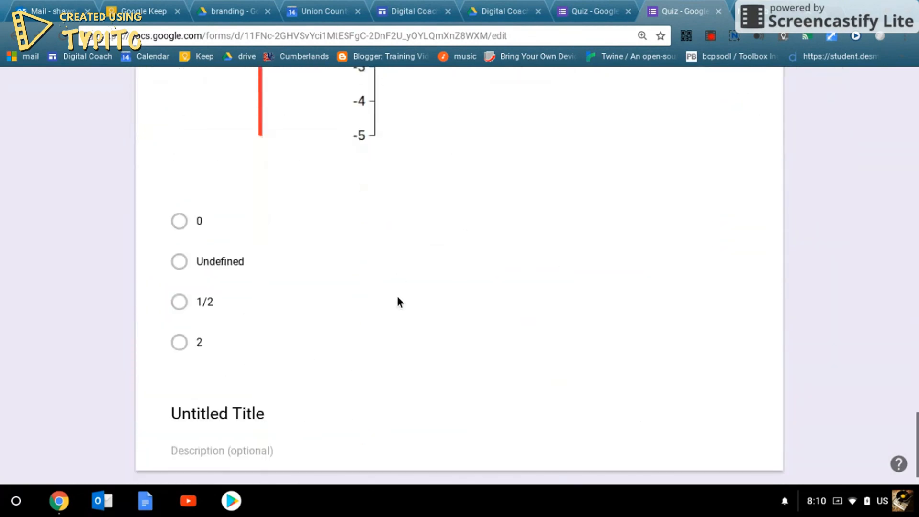
scroll(397, 296, up, 2)
scroll(397, 297, down, 3)
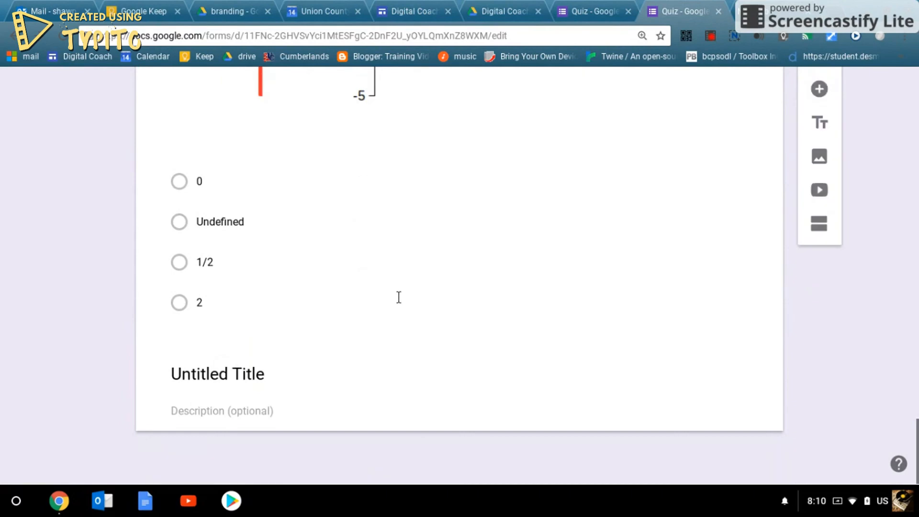
scroll(397, 296, up, 13)
click(316, 253)
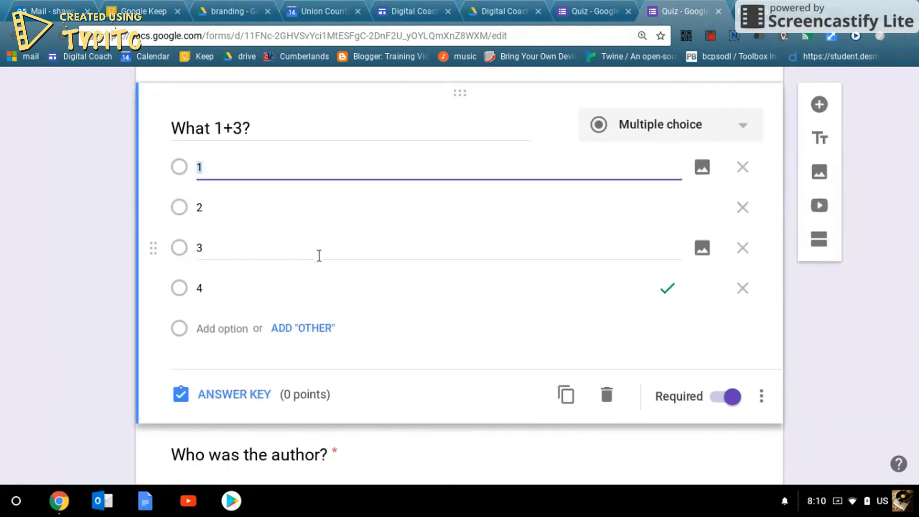
click(232, 394)
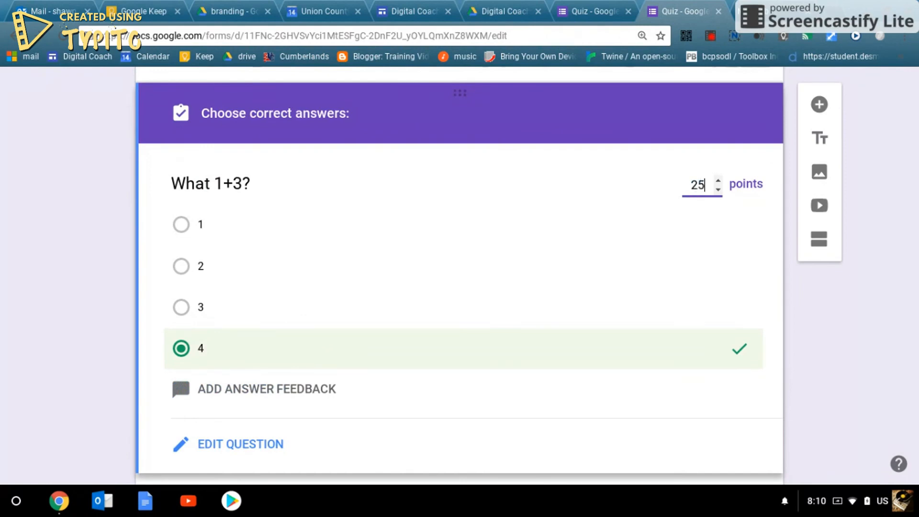
click(245, 456)
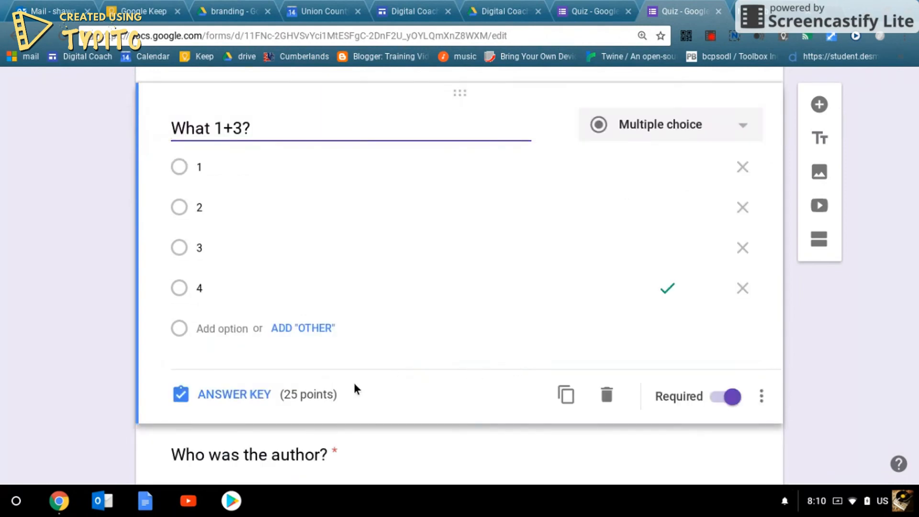
- View the form's Responses page, which shows 0 responses
scroll(349, 395, down, 3)
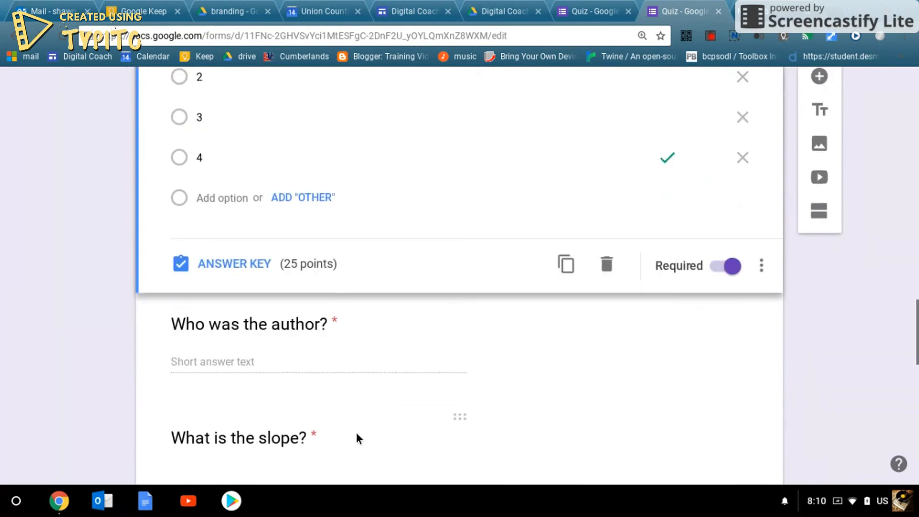
scroll(356, 434, up, 10)
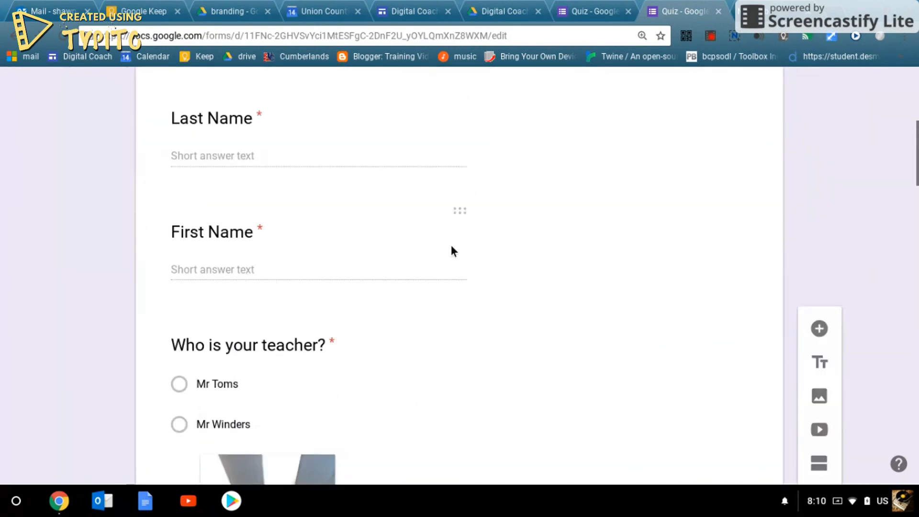
scroll(451, 248, up, 8)
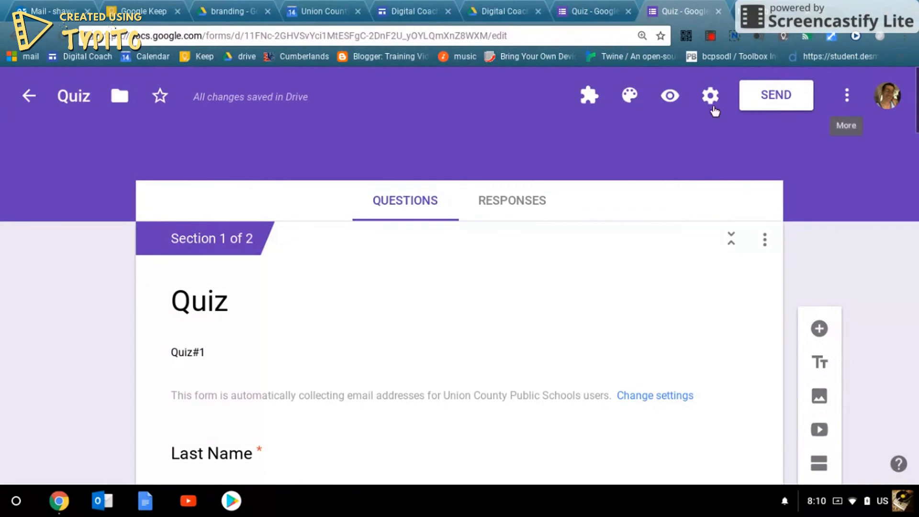
click(508, 205)
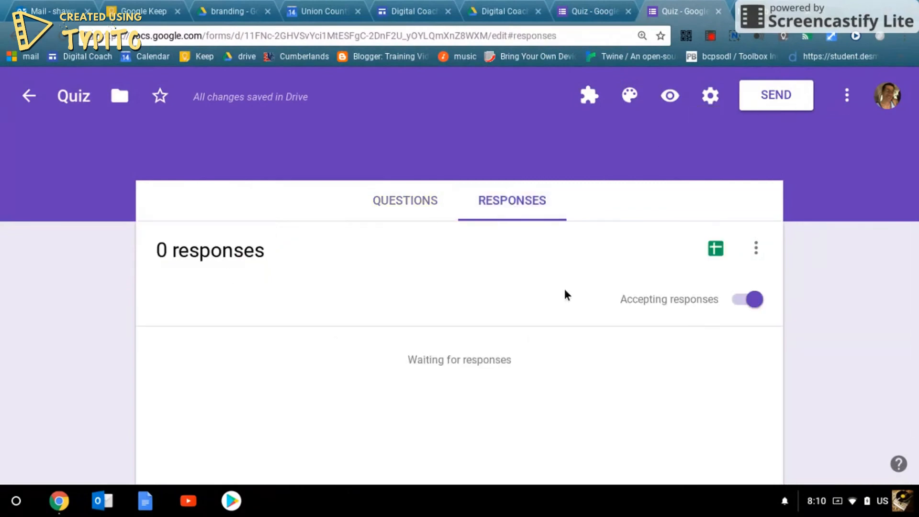